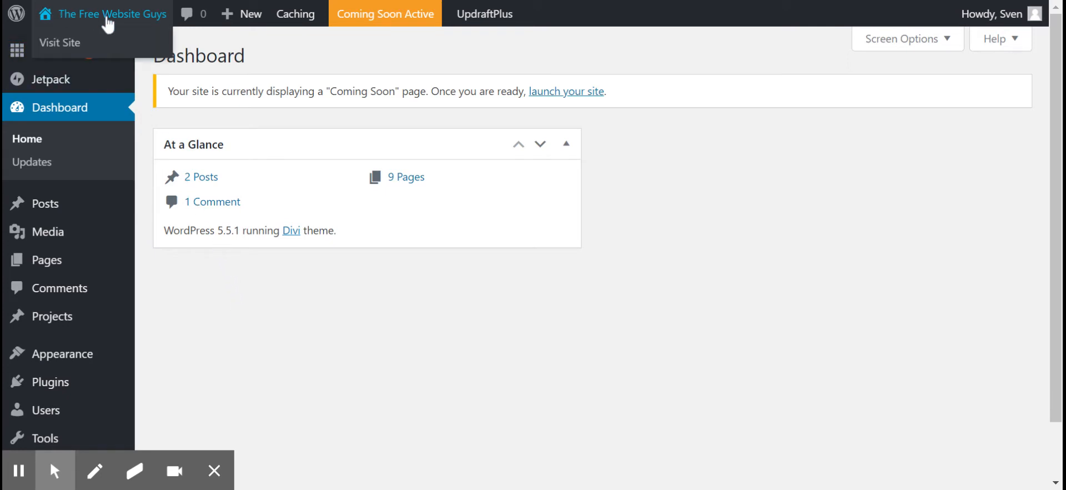
Step: Open the website's home page from the WordPress dashboard for visual editing
{"action": "left_click", "coordinate": [103, 15]}
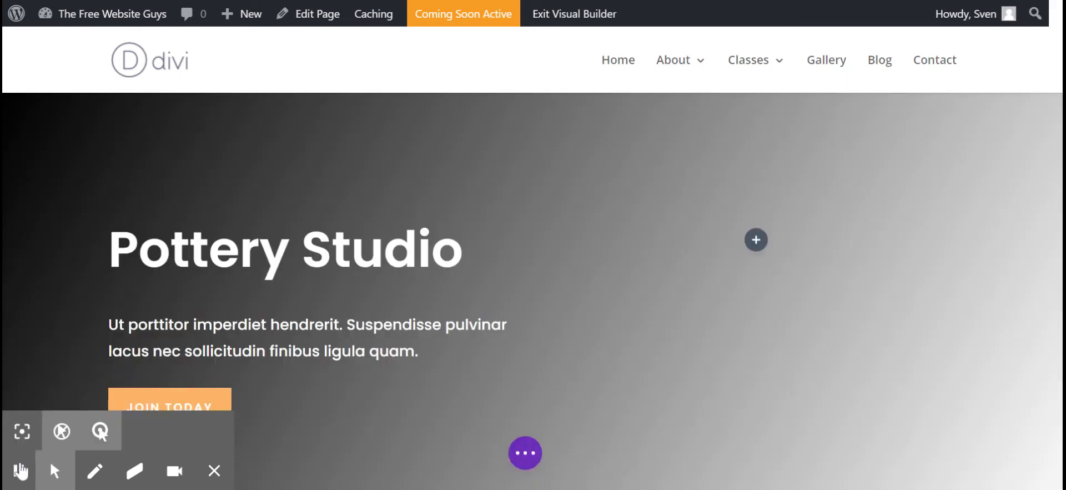
{"action": "left_click", "coordinate": [21, 471]}
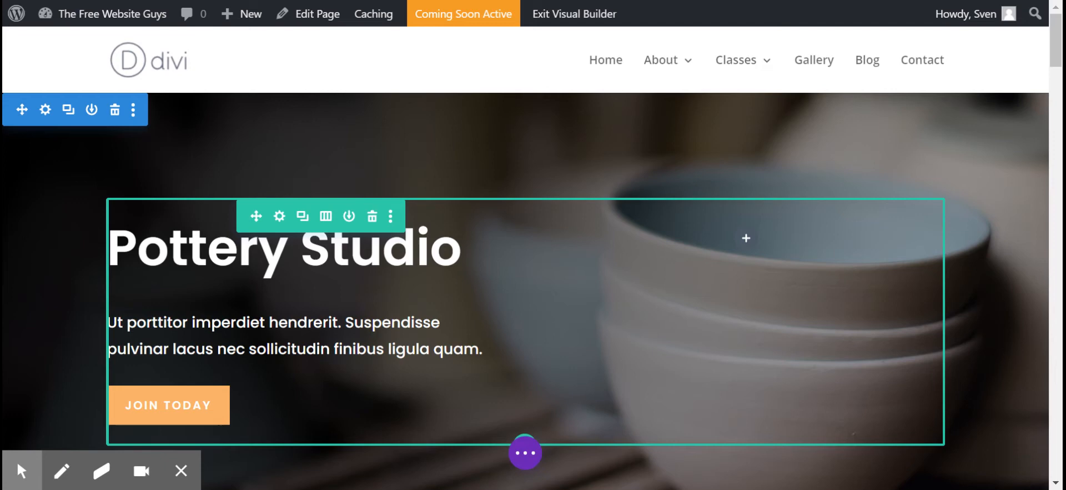
{"action": "mouse_move", "coordinate": [282, 277]}
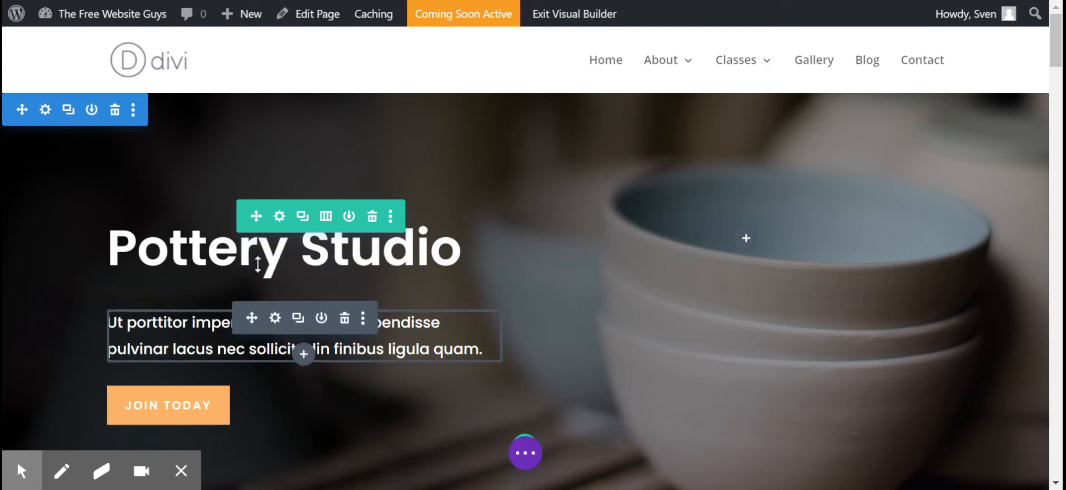
{"action": "mouse_move", "coordinate": [267, 258]}
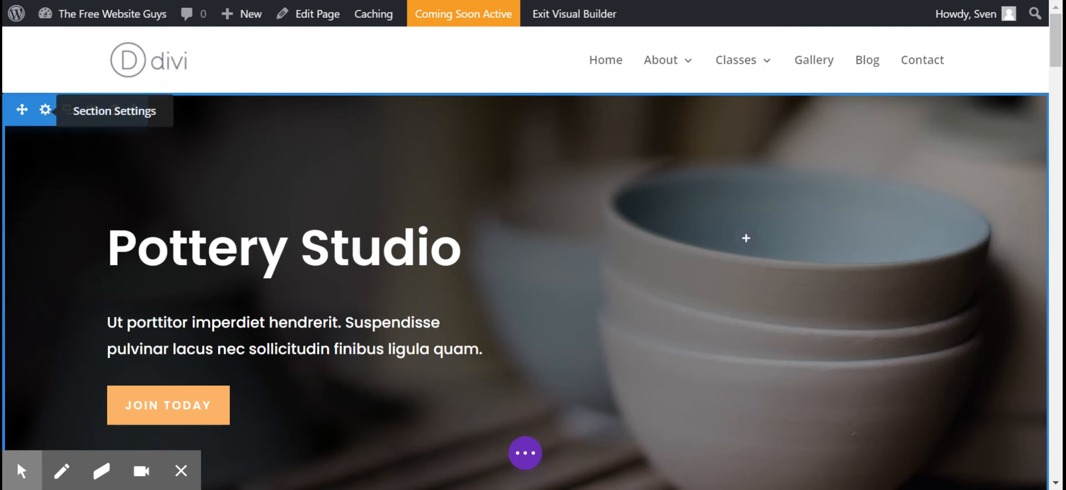
Step: Insert "Welcome to the Free Website Guys." at the start of the paragraph under About Our Studio
{"action": "scroll", "coordinate": [402, 280], "scroll_direction": "down", "scroll_amount": 1}
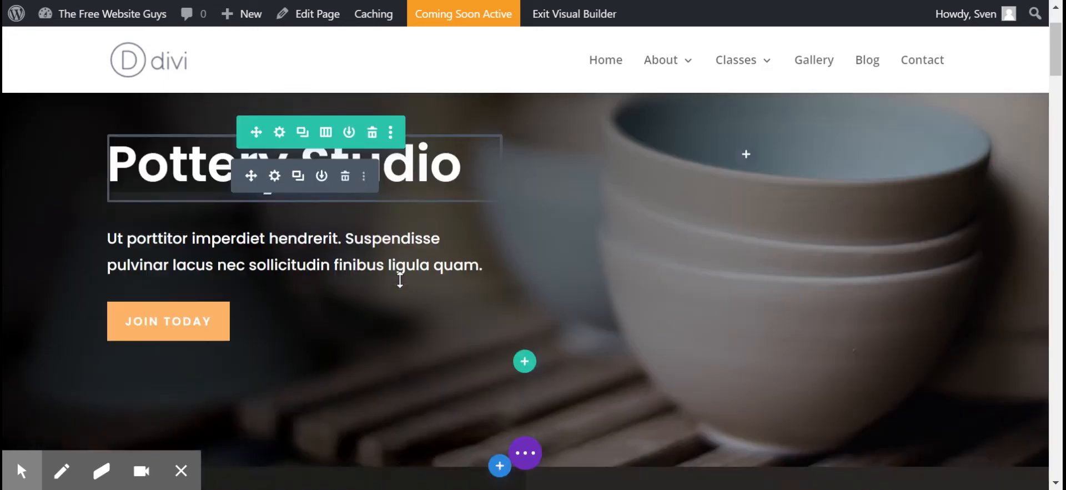
{"action": "scroll", "coordinate": [400, 279], "scroll_direction": "down", "scroll_amount": 5}
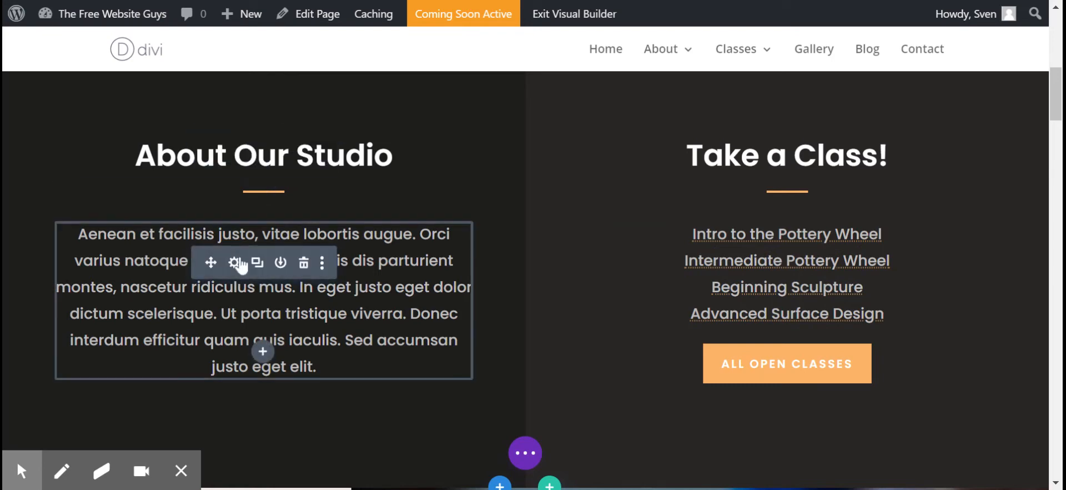
{"action": "left_click", "coordinate": [234, 264]}
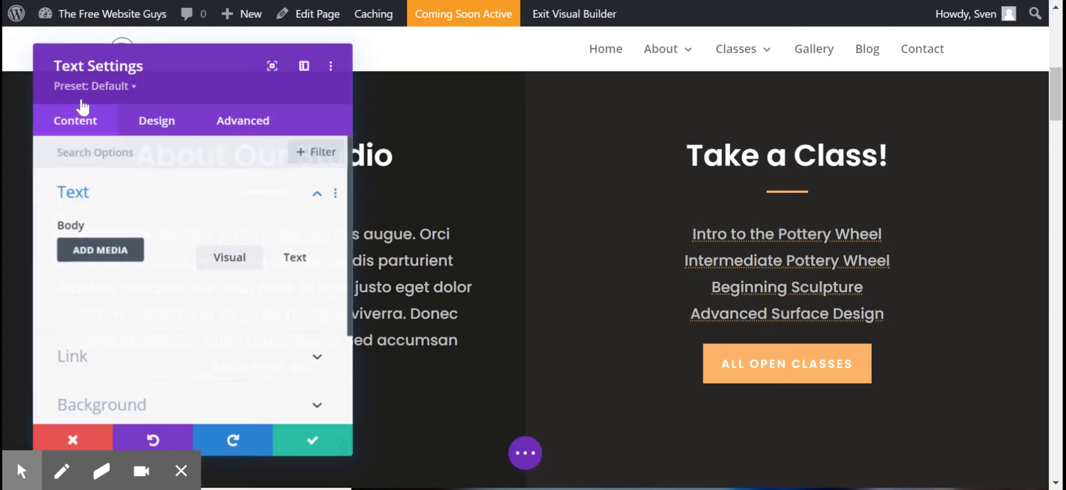
{"action": "left_click_drag", "start_coordinate": [142, 50], "coordinate": [583, 42]}
{"action": "scroll", "coordinate": [624, 209], "scroll_direction": "down", "scroll_amount": 2}
{"action": "scroll", "coordinate": [625, 208], "scroll_direction": "down", "scroll_amount": 2}
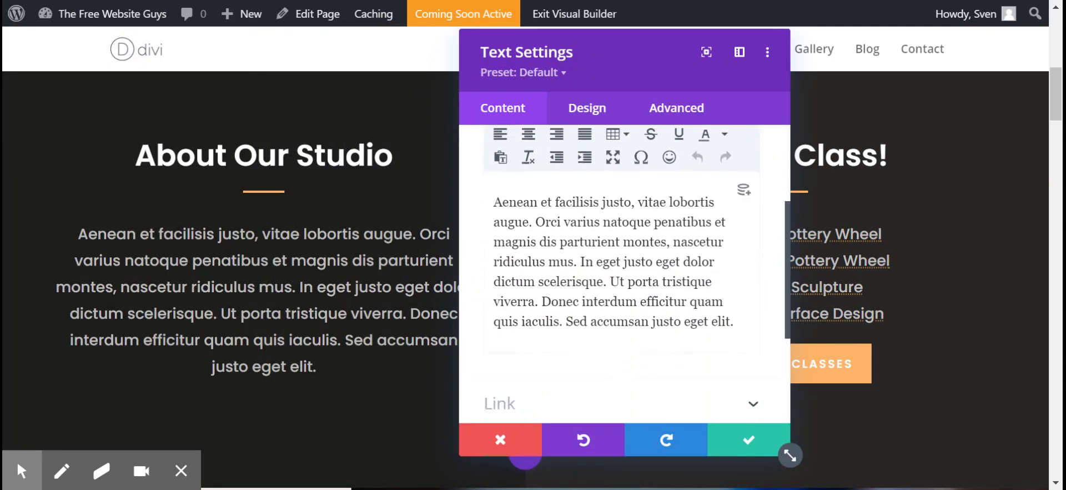
{"action": "left_click", "coordinate": [493, 203]}
{"action": "type", "text": "Welcom"}
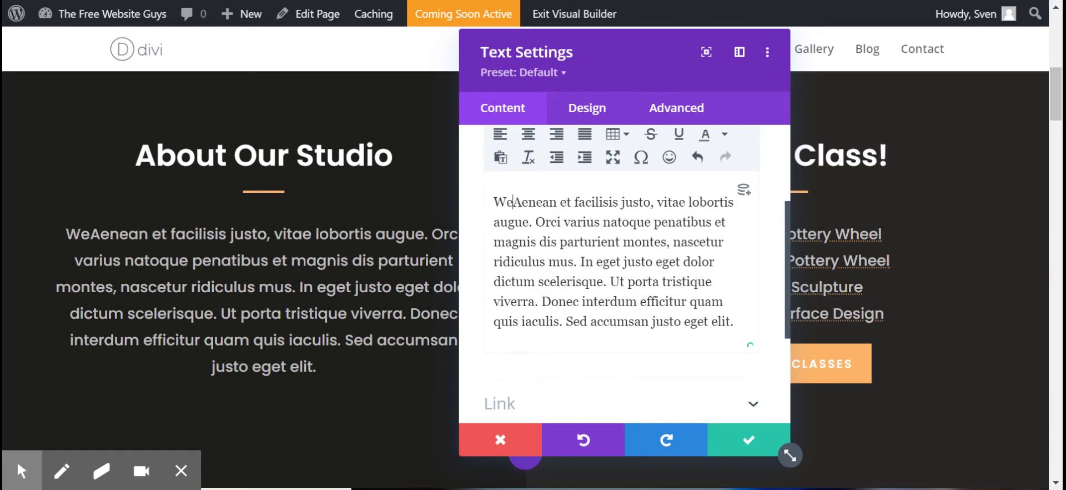
{"action": "type", "text": "e to the F"}
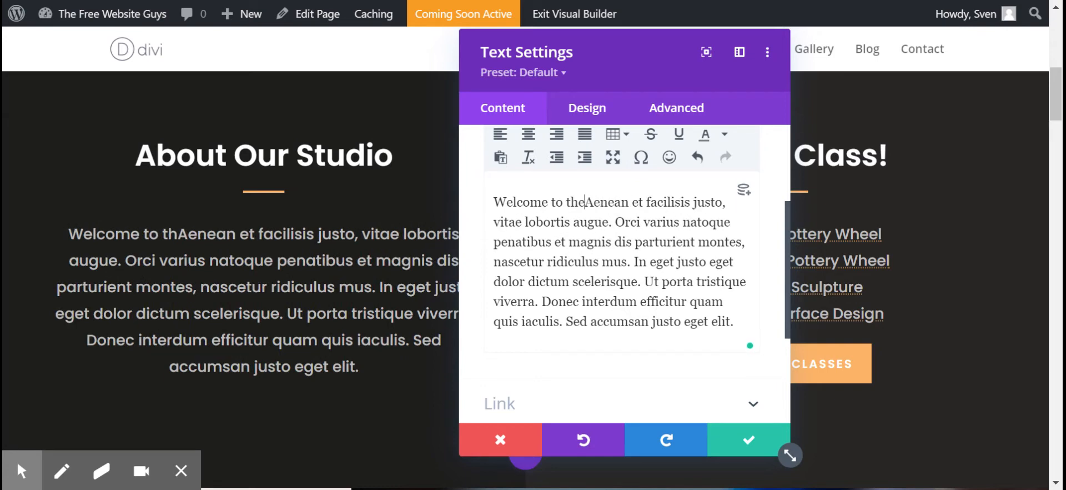
{"action": "type", "text": "ree Websi"}
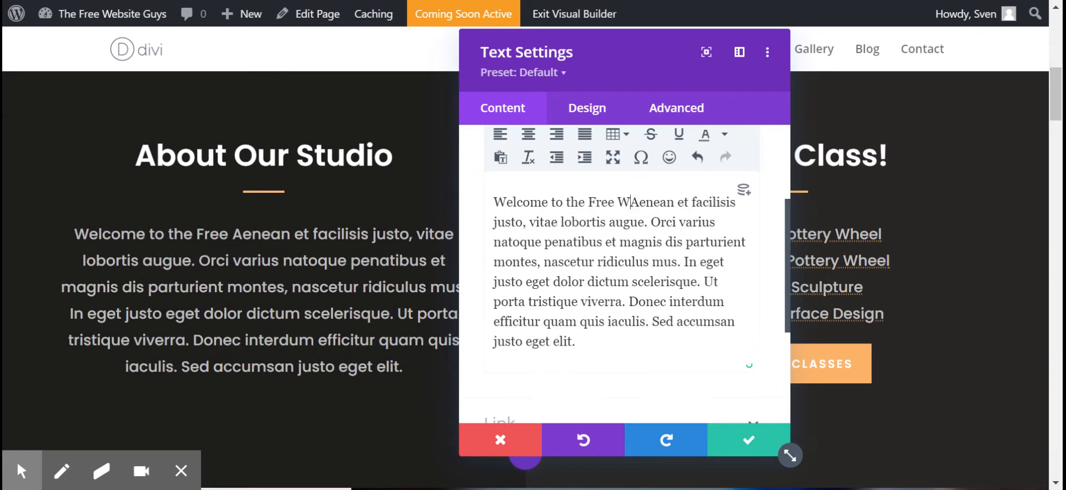
{"action": "type", "text": "te Guys."}
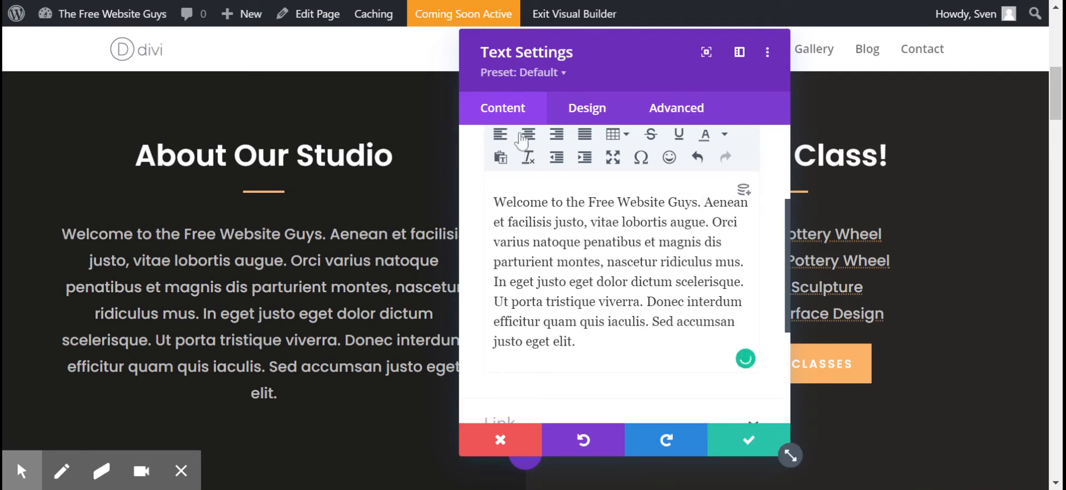
Step: Try right and left alignment on the About Our Studio paragraph, set it to centre, and save the text settings
{"action": "left_click", "coordinate": [527, 139]}
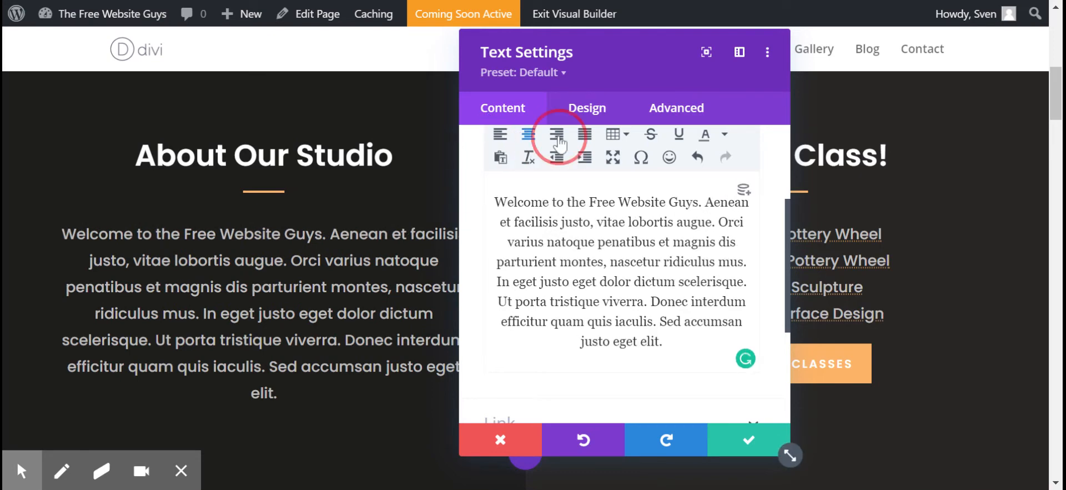
{"action": "left_click", "coordinate": [559, 144]}
{"action": "left_click", "coordinate": [501, 135]}
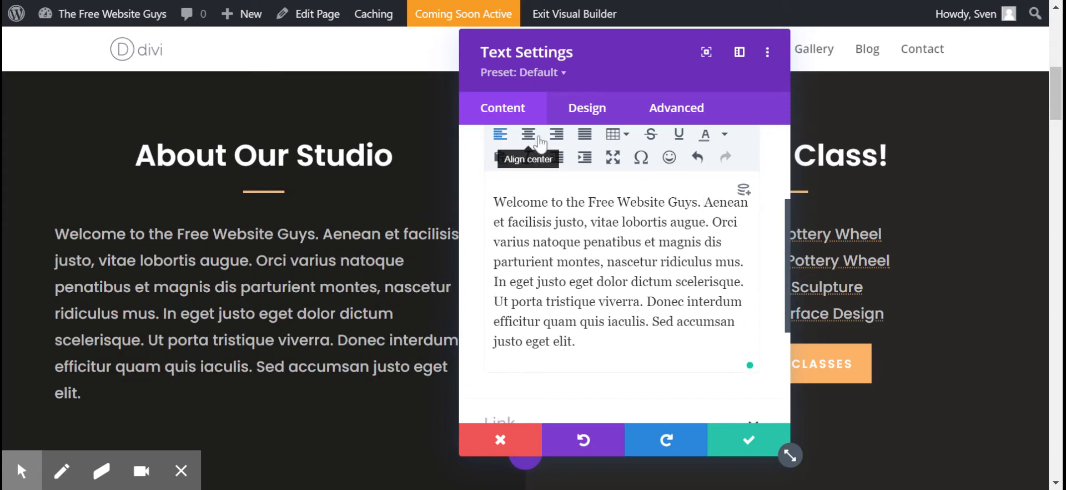
{"action": "left_click", "coordinate": [539, 143]}
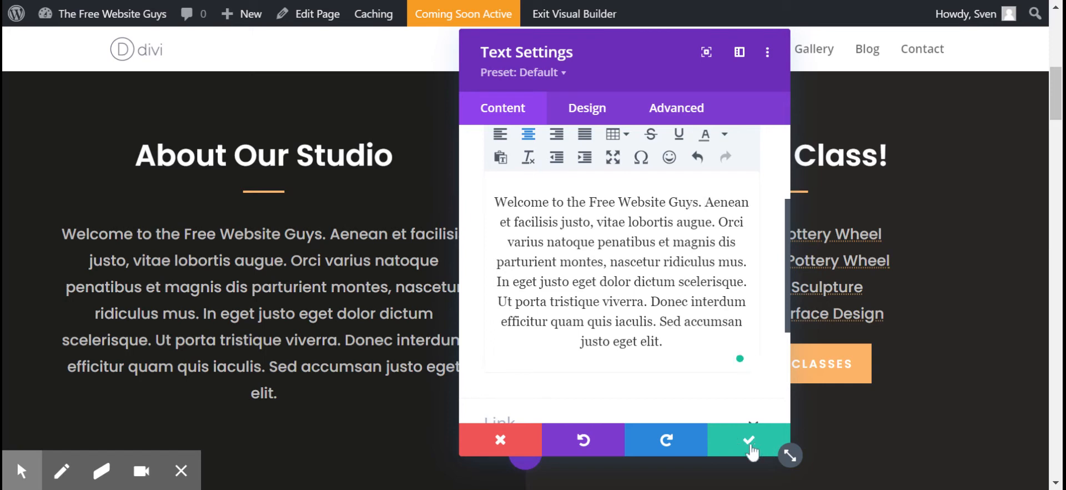
{"action": "left_click", "coordinate": [755, 444]}
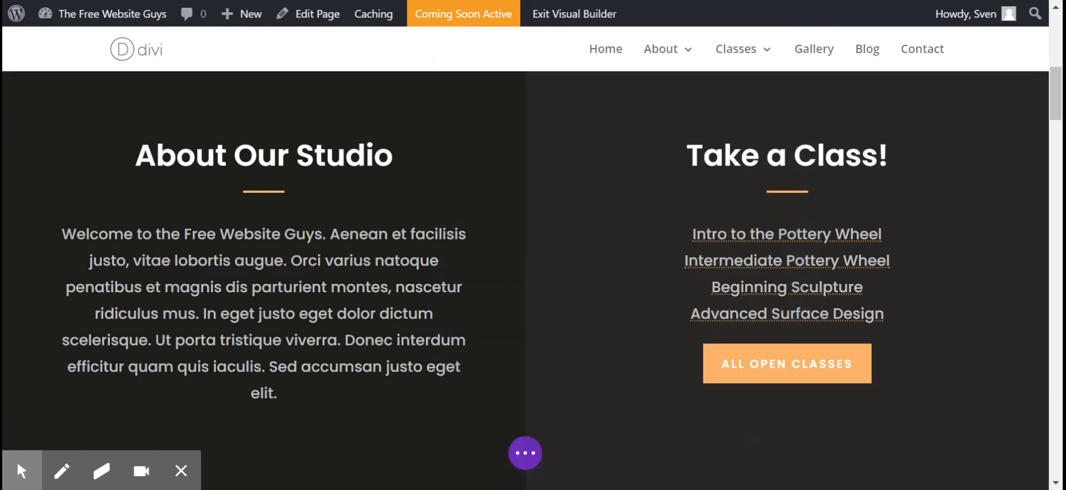
Step: Duplicate the About Our Studio paragraph module and delete the copy
{"action": "mouse_move", "coordinate": [251, 267]}
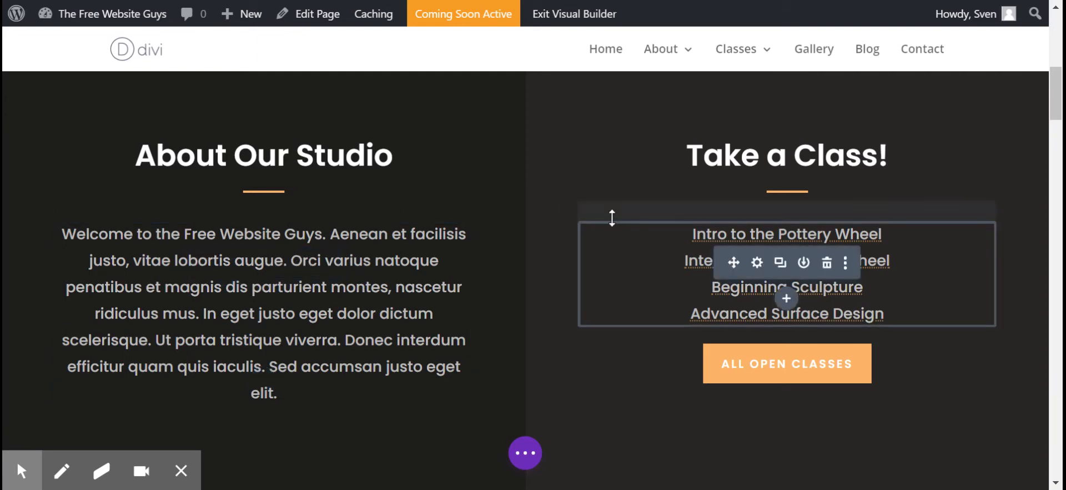
{"action": "mouse_move", "coordinate": [236, 232]}
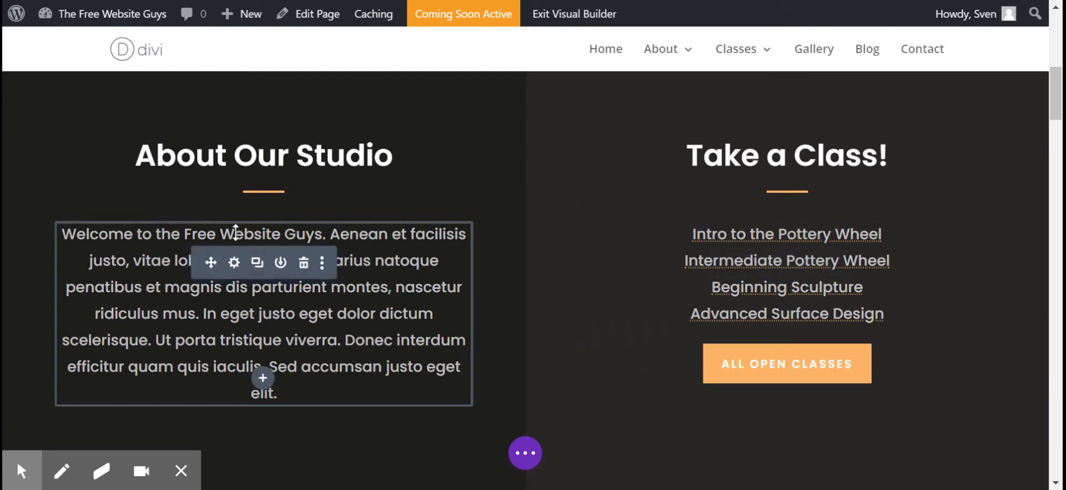
{"action": "left_click", "coordinate": [255, 264]}
{"action": "scroll", "coordinate": [256, 269], "scroll_direction": "down", "scroll_amount": 4}
{"action": "mouse_move", "coordinate": [259, 241]}
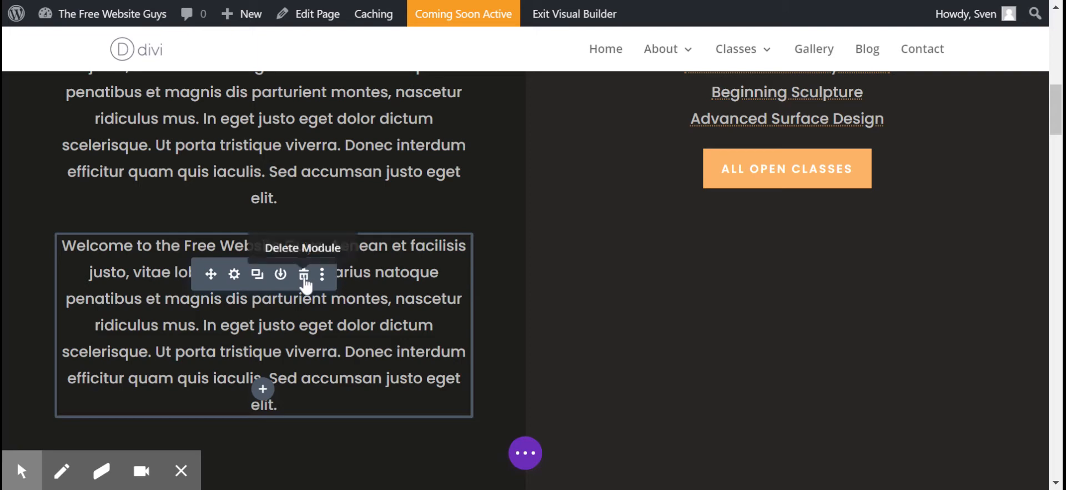
{"action": "left_click", "coordinate": [304, 275]}
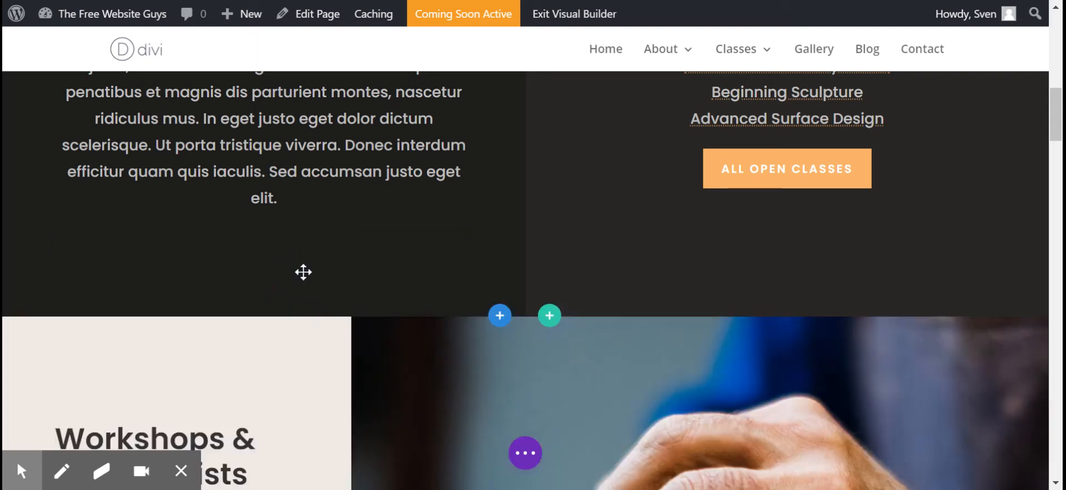
Step: Change the text of the button under Take a Class! to "Find Out More"
{"action": "scroll", "coordinate": [309, 225], "scroll_direction": "up", "scroll_amount": 4}
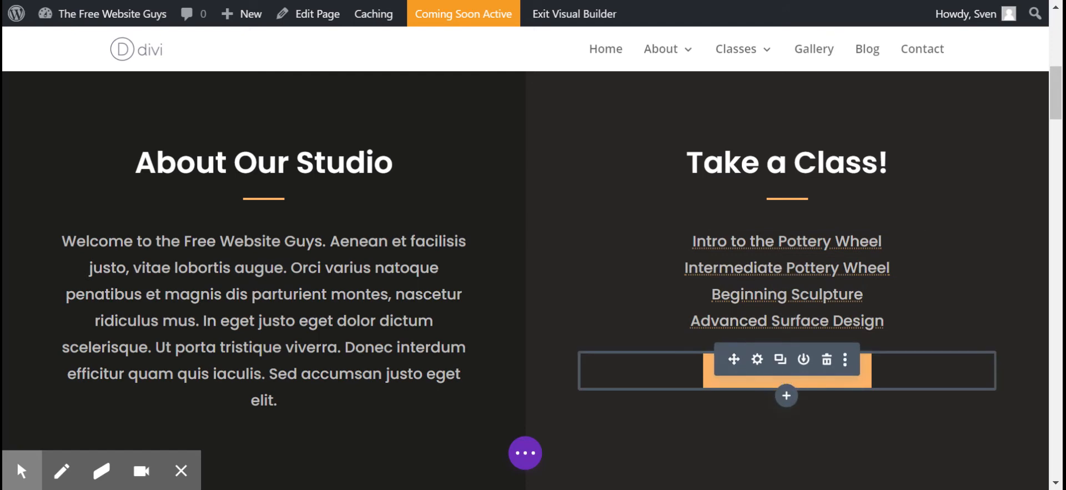
{"action": "left_click", "coordinate": [758, 359]}
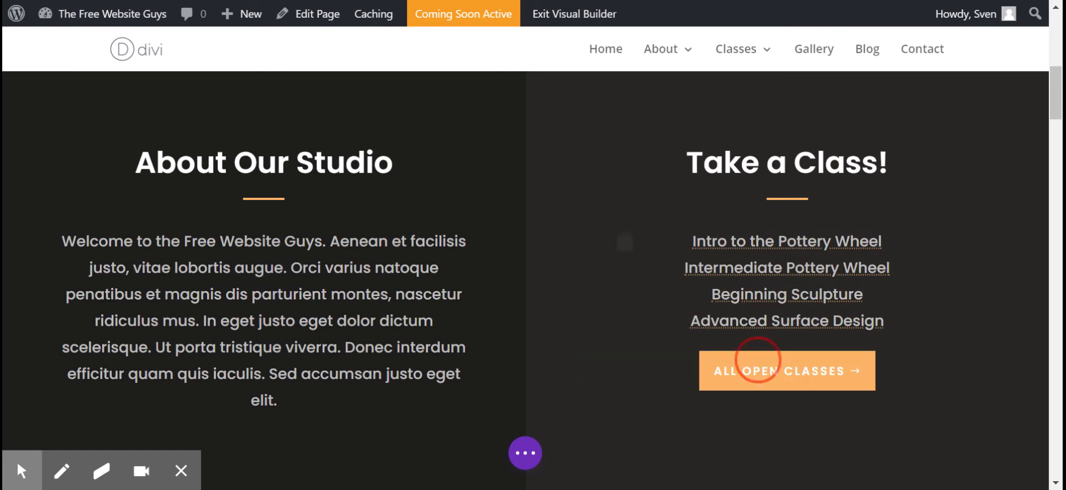
{"action": "left_click_drag", "start_coordinate": [642, 53], "coordinate": [480, 56]}
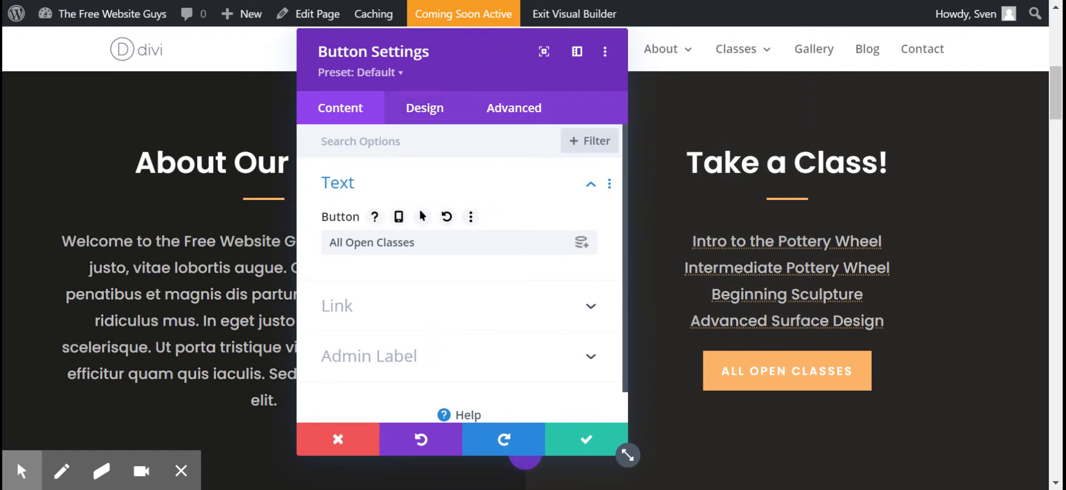
{"action": "triple_click", "coordinate": [333, 242]}
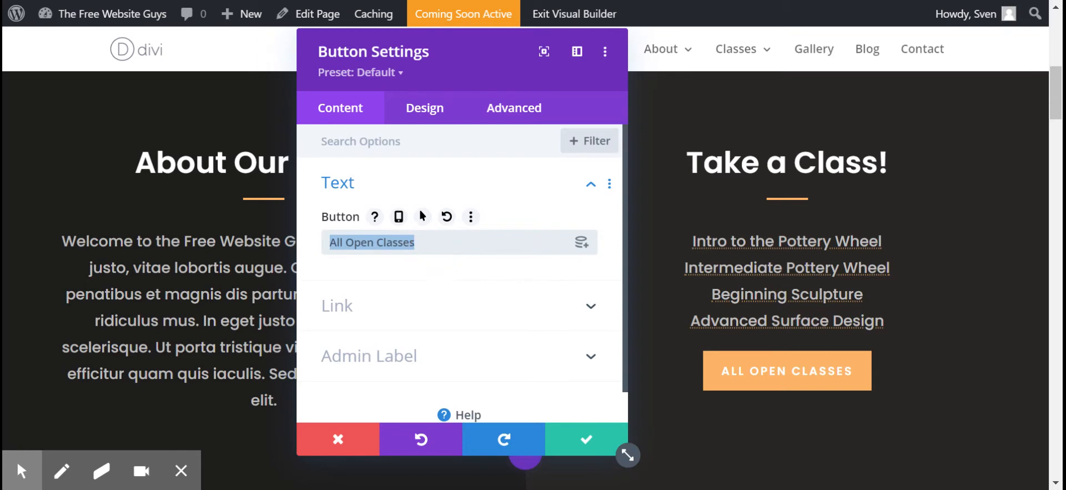
{"action": "left_click", "coordinate": [374, 242]}
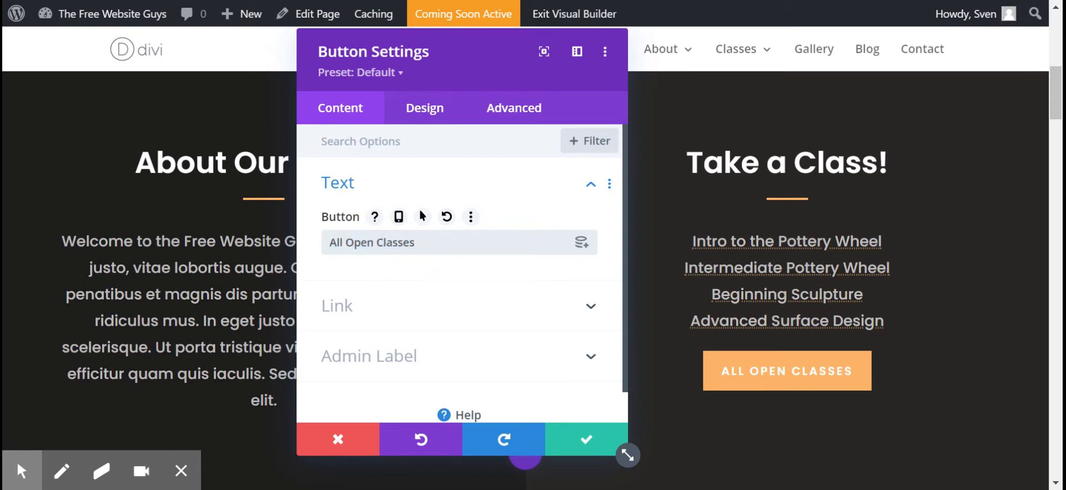
{"action": "double_click", "coordinate": [393, 242]}
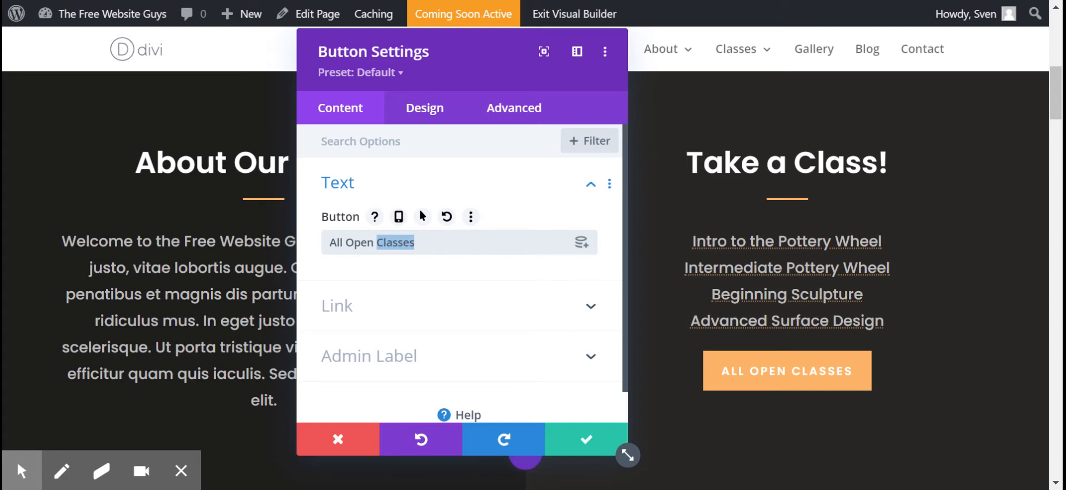
{"action": "left_click_drag", "start_coordinate": [424, 242], "coordinate": [328, 242]}
{"action": "type", "text": "Find"}
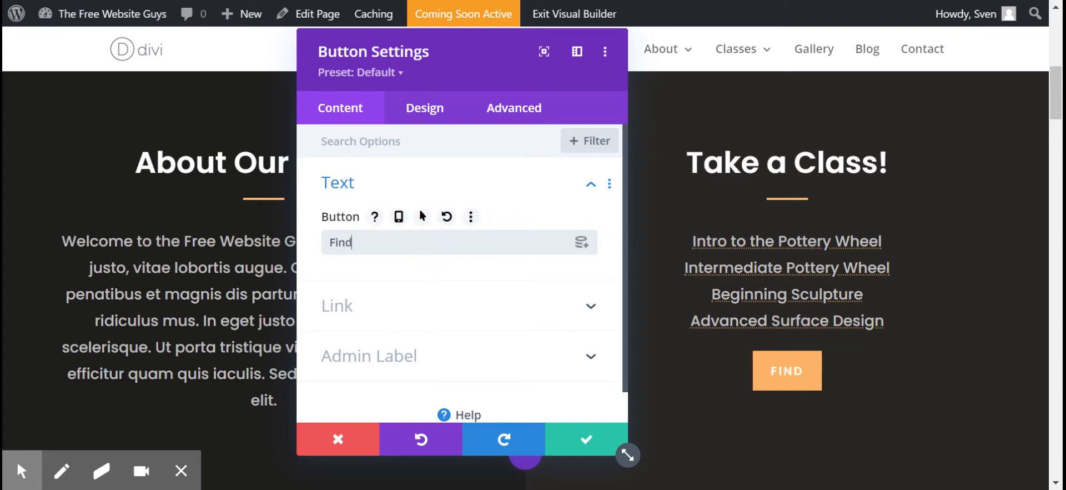
{"action": "type", "text": " Out More"}
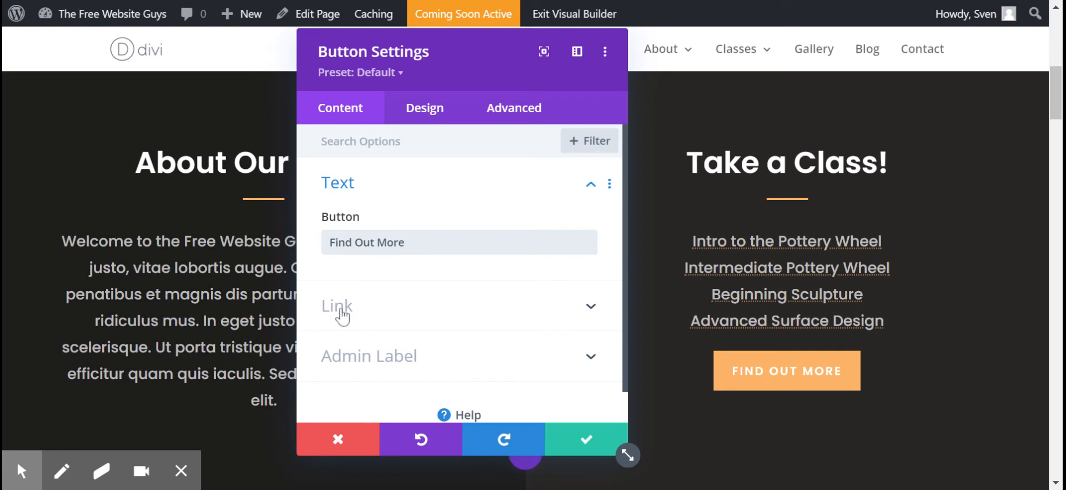
{"action": "left_click", "coordinate": [342, 311]}
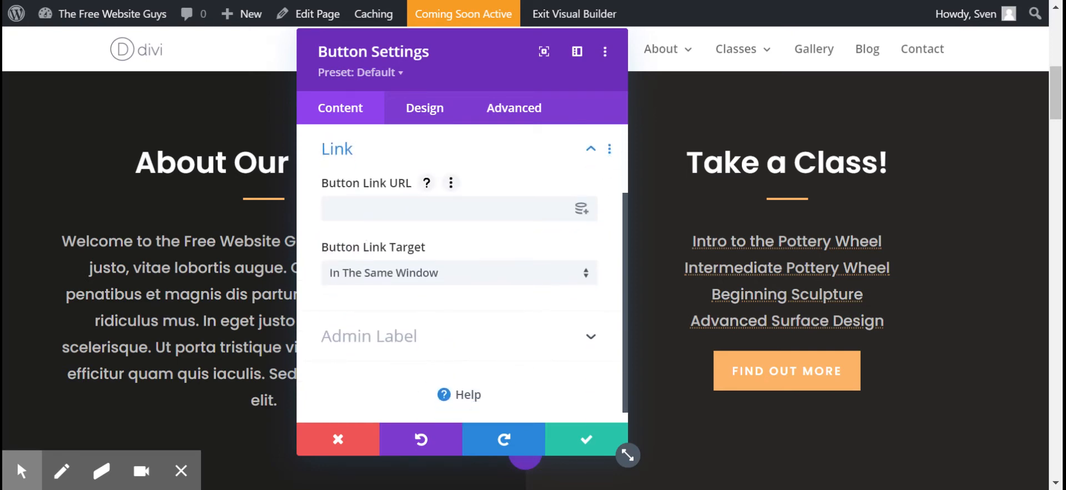
{"action": "left_click", "coordinate": [378, 209]}
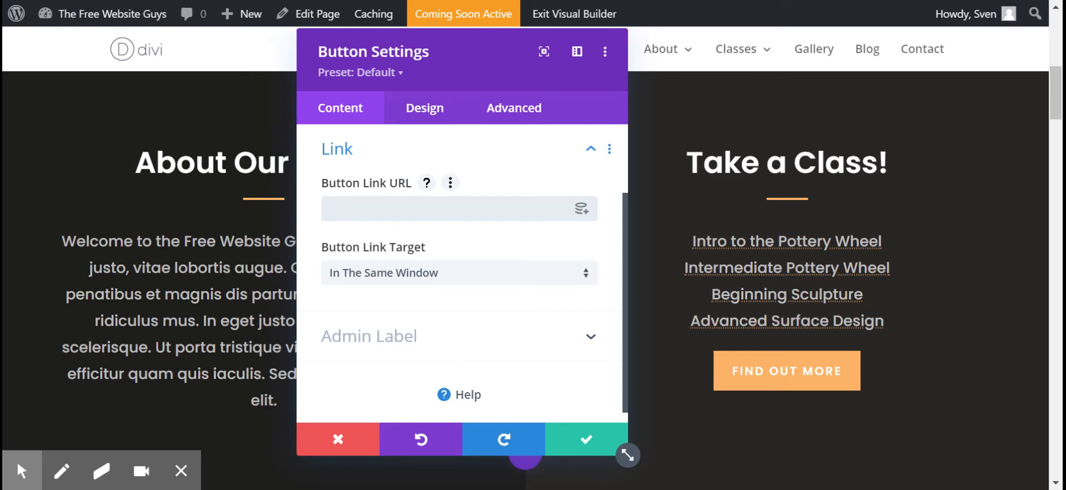
{"action": "type", "text": "www.sample.com/about-us/"}
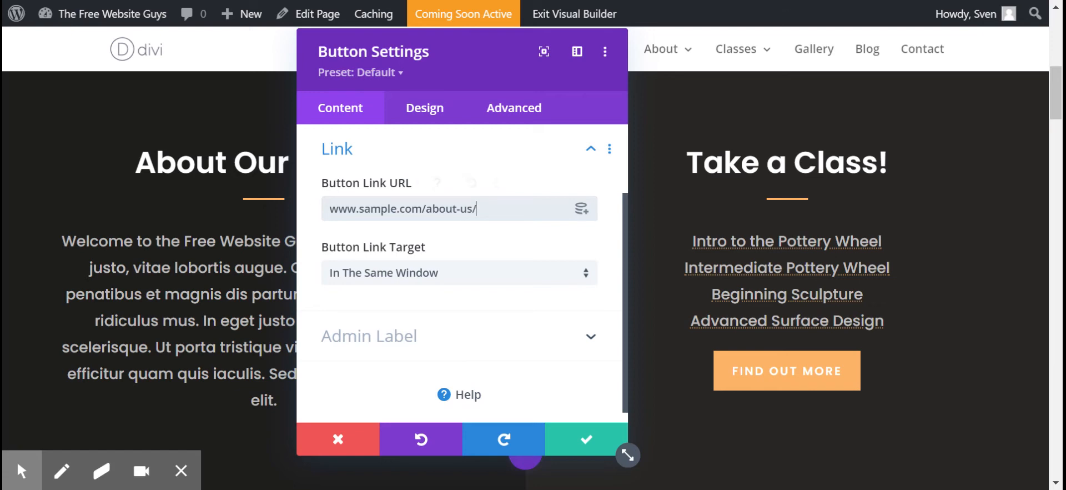
{"action": "triple_click", "coordinate": [501, 208]}
{"action": "left_click", "coordinate": [480, 211]}
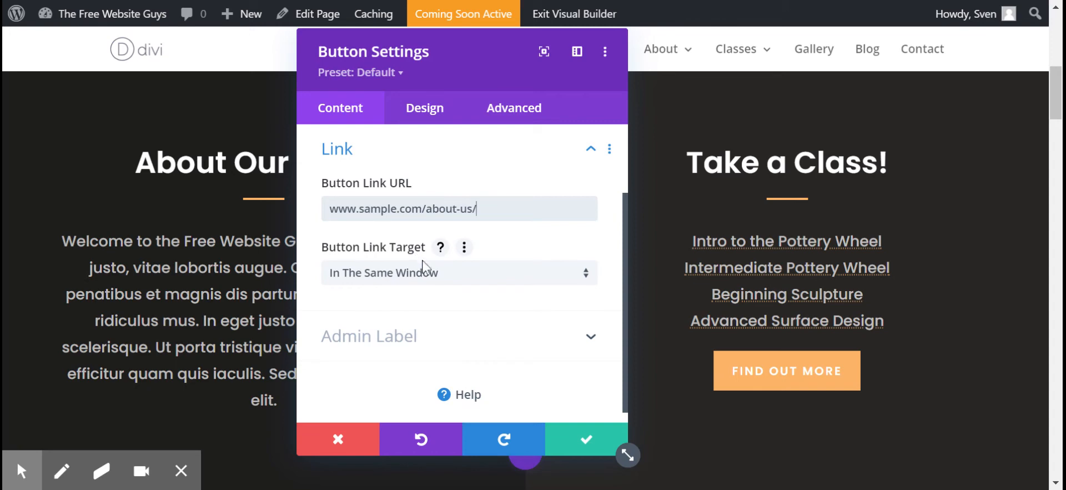
Step: In the button's design options, try a text size of 15px, return it to 14px, and set the text color to black (#000000)
{"action": "left_click", "coordinate": [430, 111]}
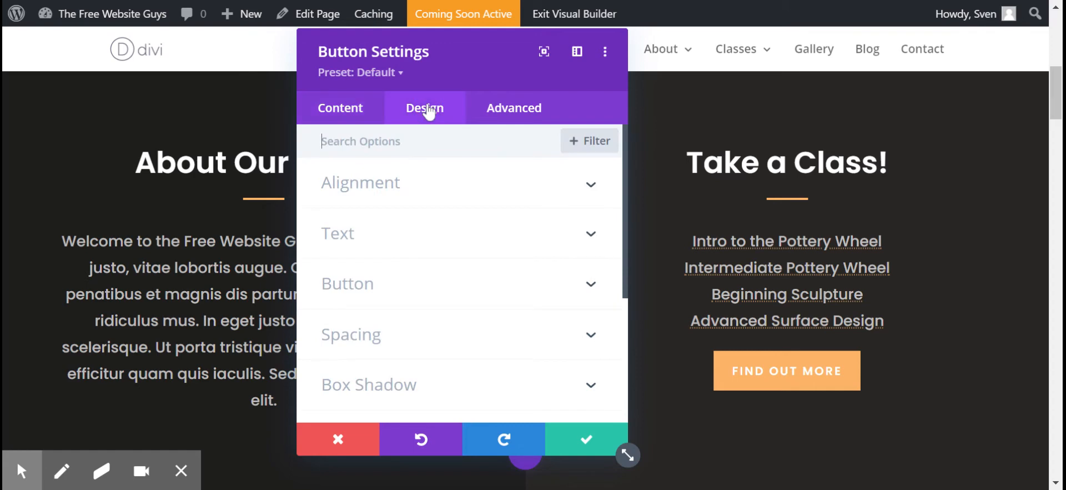
{"action": "left_click", "coordinate": [417, 293]}
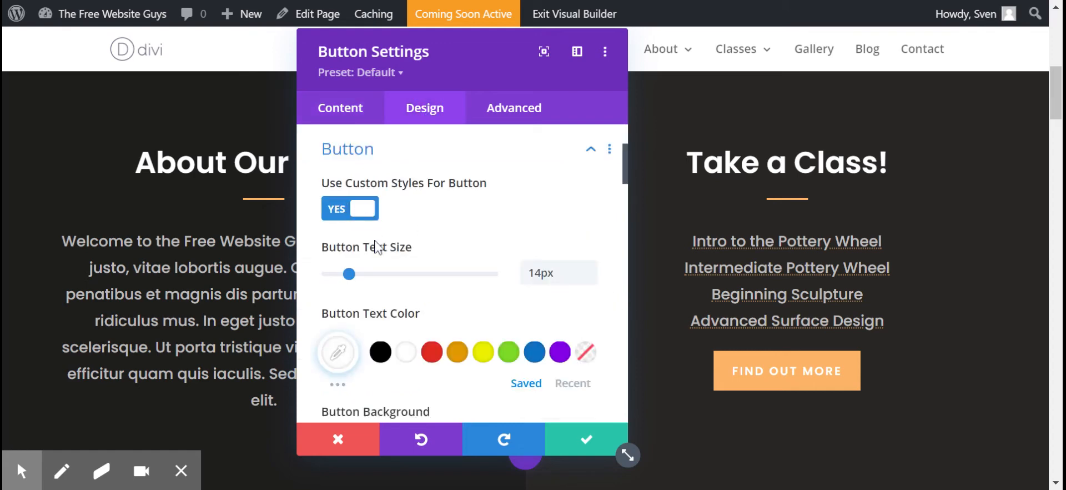
{"action": "scroll", "coordinate": [380, 267], "scroll_direction": "down", "scroll_amount": 3}
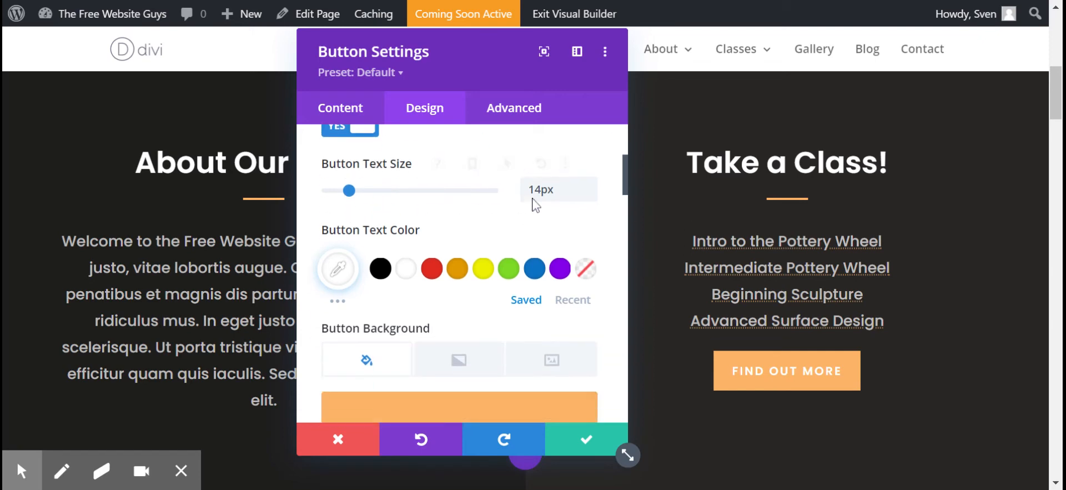
{"action": "left_click", "coordinate": [591, 184]}
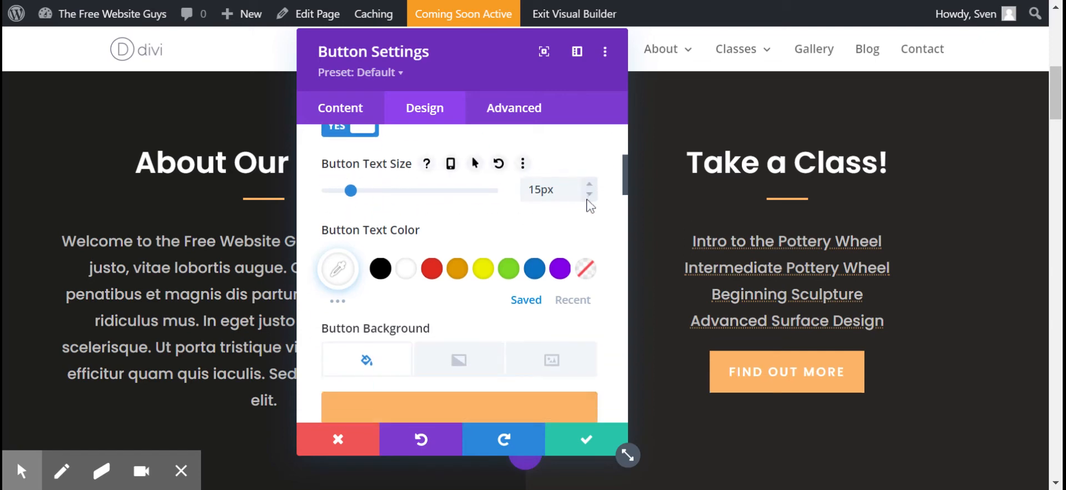
{"action": "left_click", "coordinate": [589, 193]}
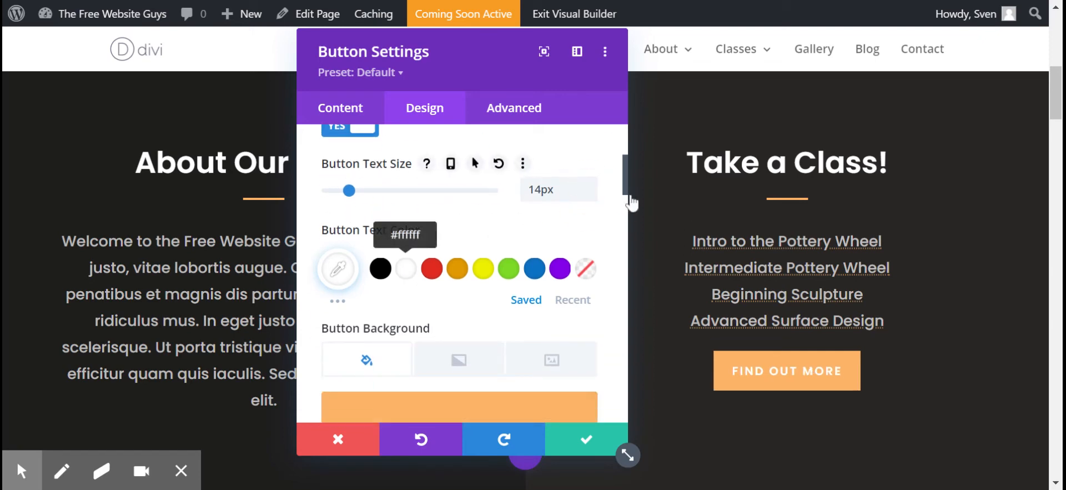
{"action": "left_click", "coordinate": [590, 184]}
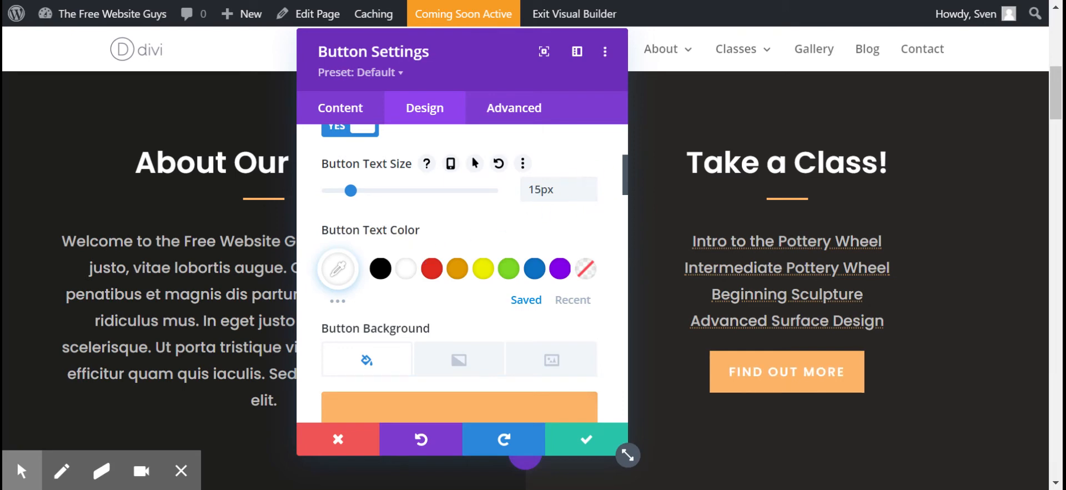
{"action": "left_click", "coordinate": [589, 194]}
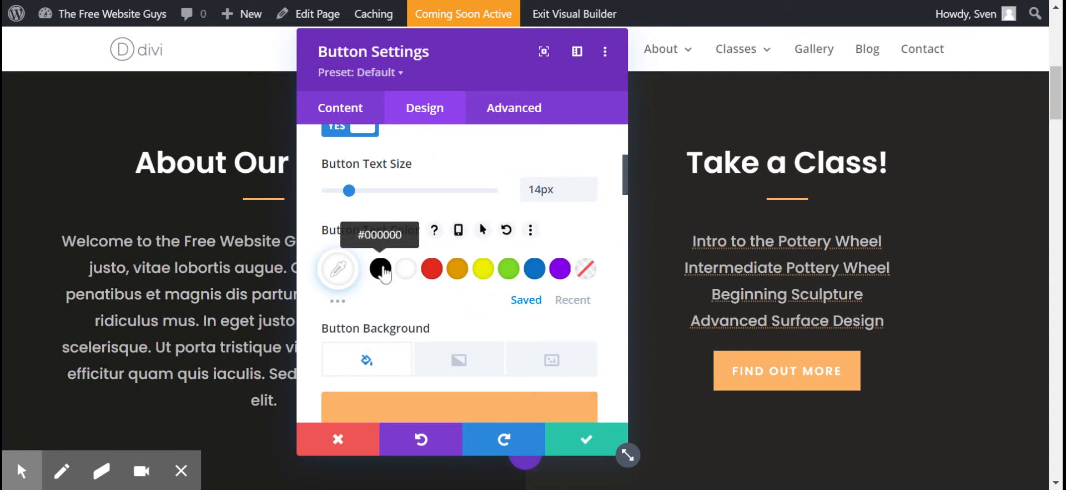
{"action": "left_click", "coordinate": [383, 269]}
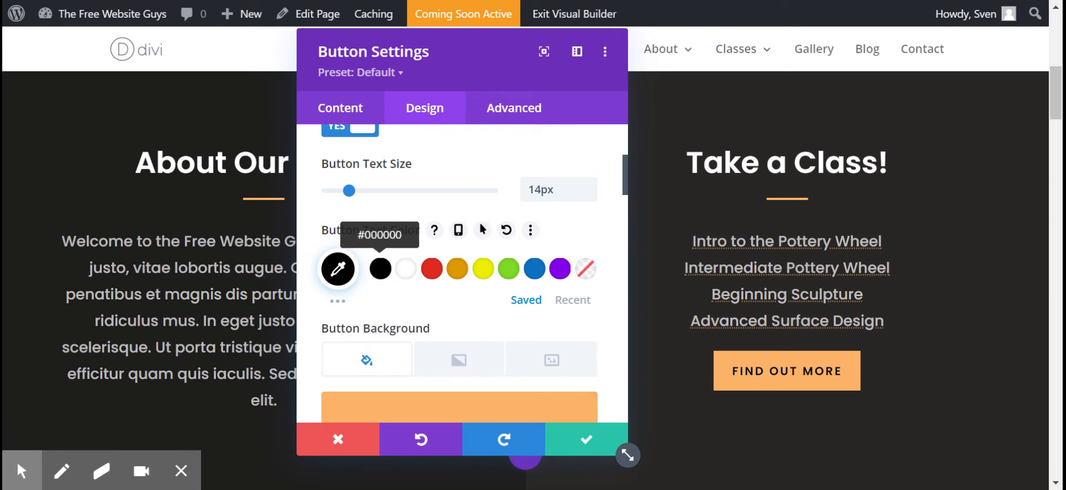
Step: Set the button's background color to red (#e02b20) from the extended color palette
{"action": "scroll", "coordinate": [380, 269], "scroll_direction": "down", "scroll_amount": 3}
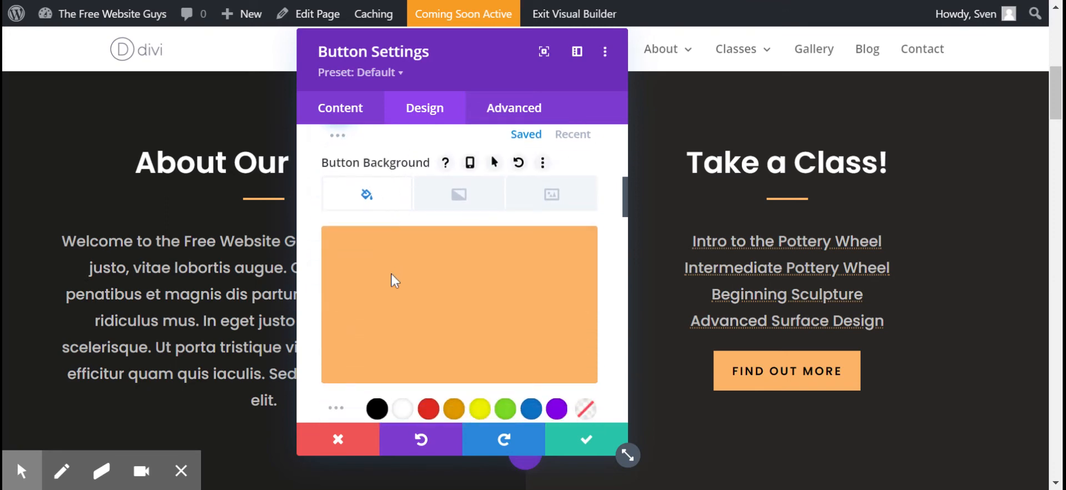
{"action": "left_click", "coordinate": [416, 281]}
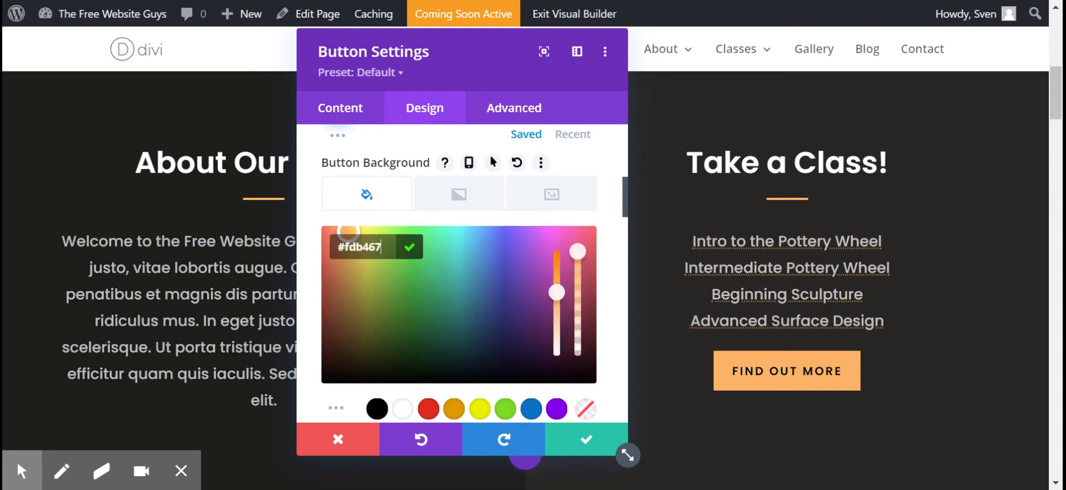
{"action": "left_click", "coordinate": [342, 248]}
{"action": "double_click", "coordinate": [357, 250]}
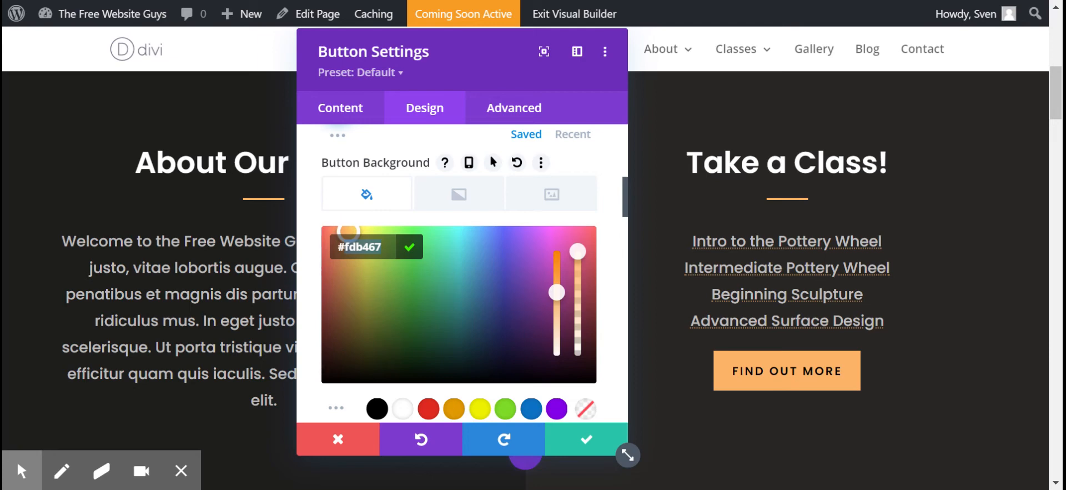
{"action": "scroll", "coordinate": [451, 329], "scroll_direction": "down", "scroll_amount": 2}
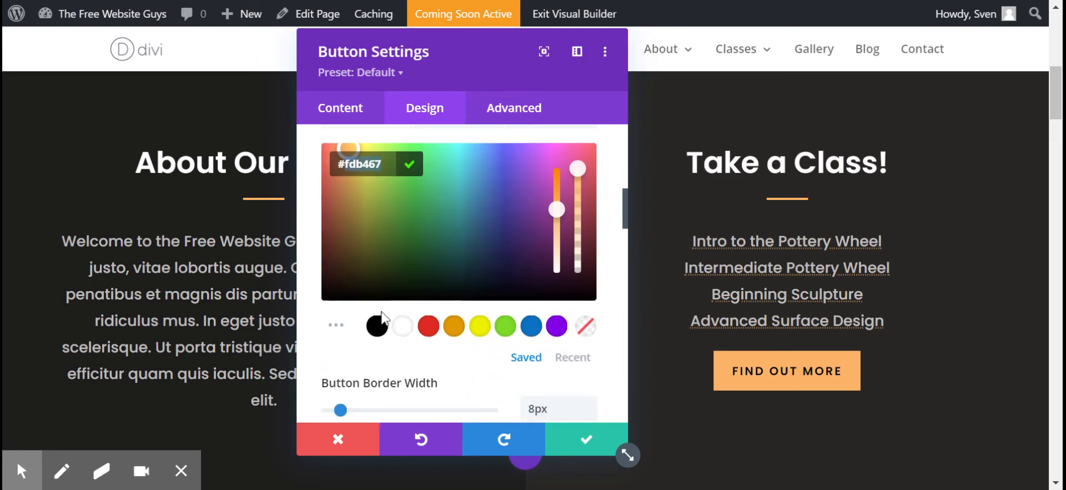
{"action": "left_click", "coordinate": [338, 325]}
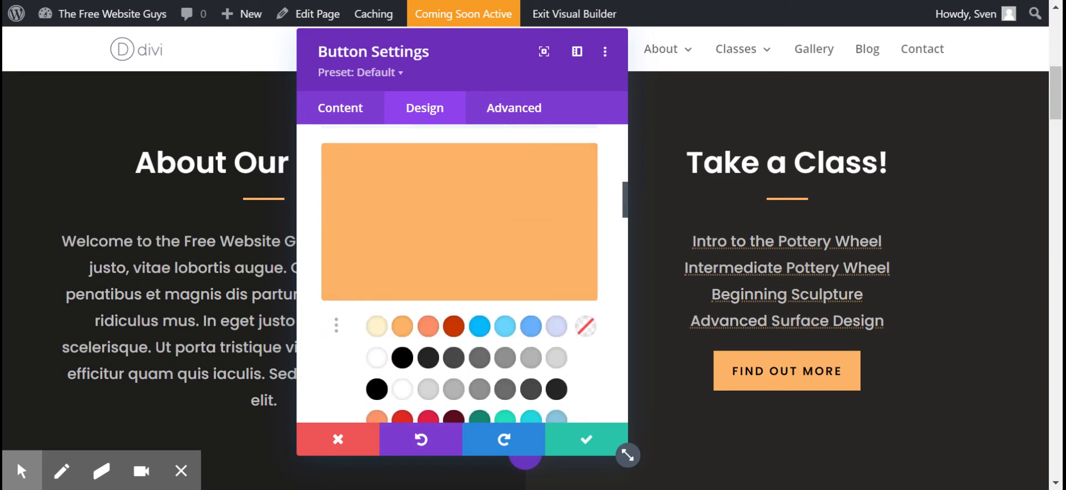
{"action": "scroll", "coordinate": [530, 308], "scroll_direction": "down", "scroll_amount": 3}
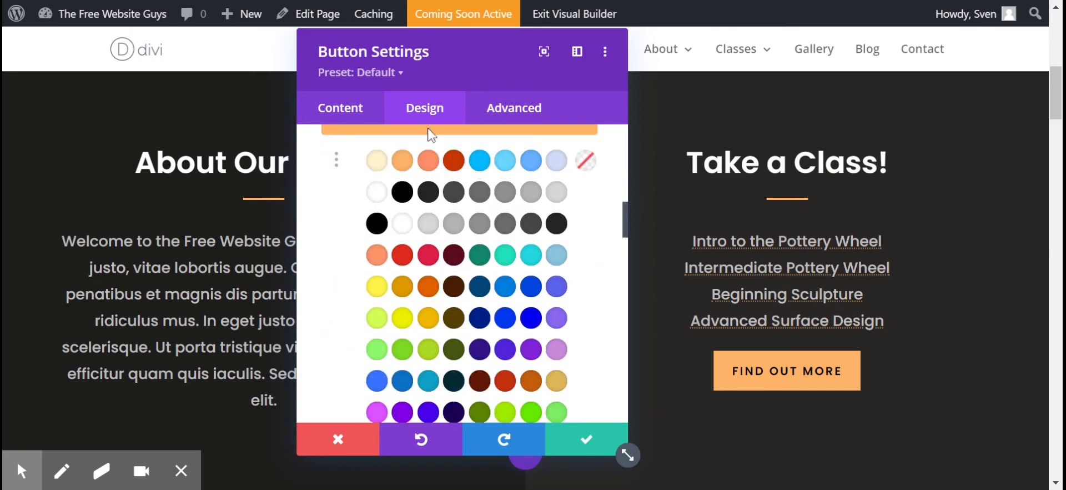
{"action": "left_click", "coordinate": [409, 257]}
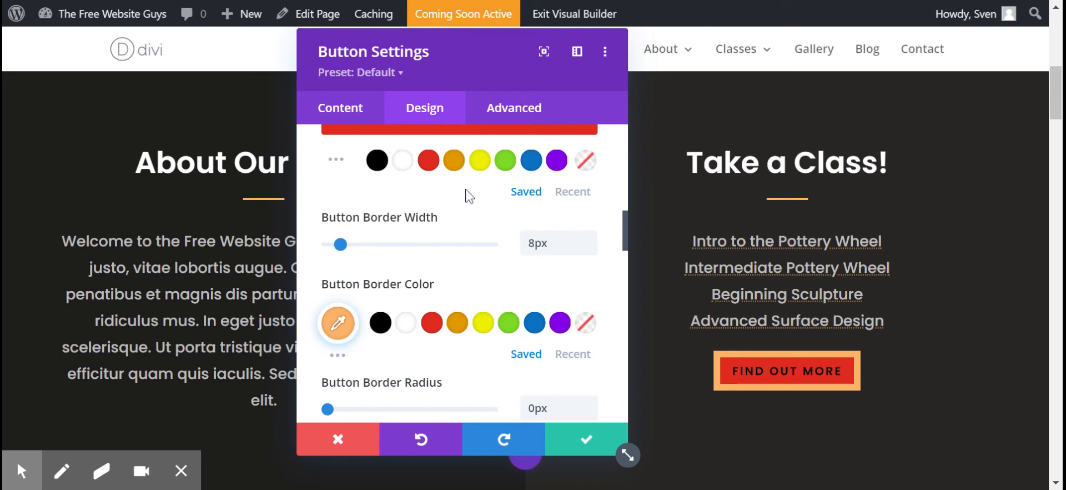
Step: Change the button's border color to red to match its background
{"action": "scroll", "coordinate": [382, 256], "scroll_direction": "down", "scroll_amount": 2}
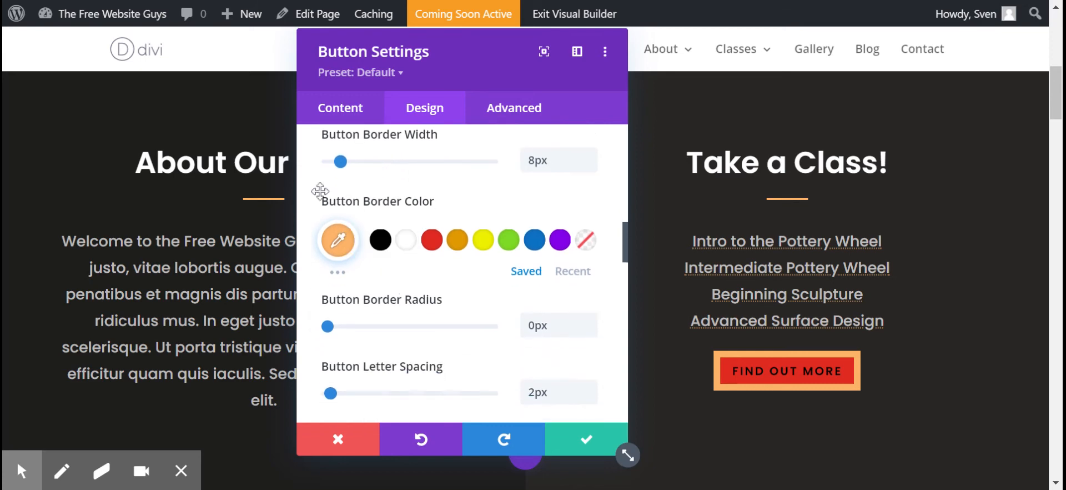
{"action": "left_click", "coordinate": [340, 273]}
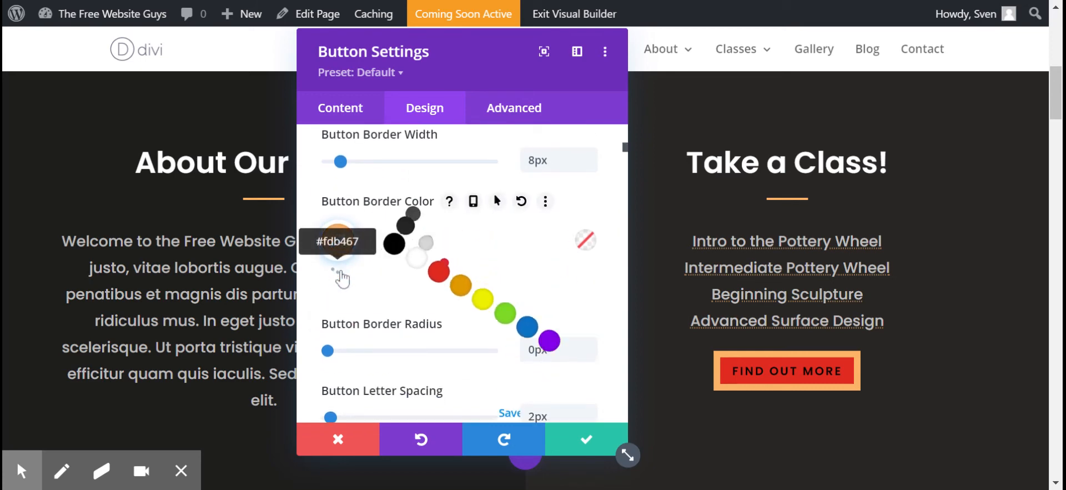
{"action": "left_click", "coordinate": [409, 347]}
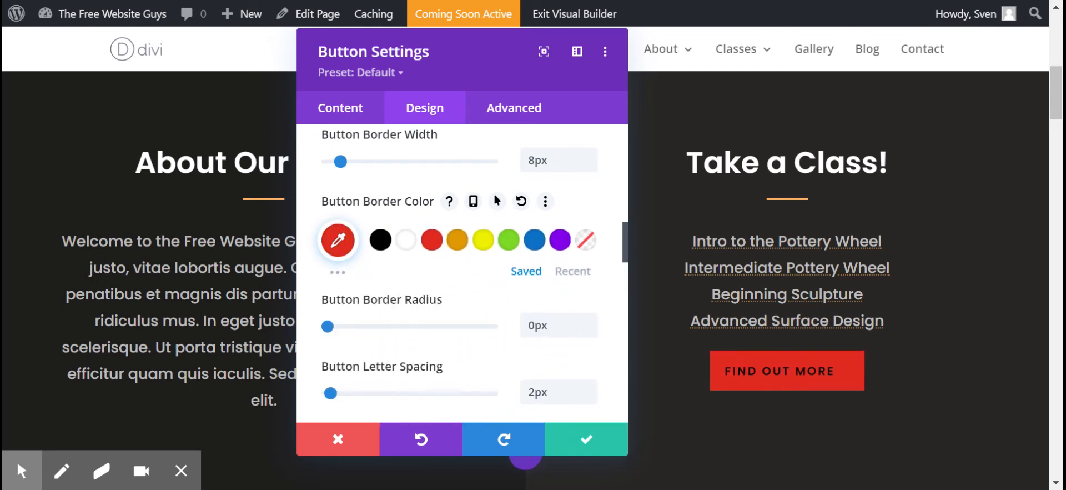
Step: Set the button's text color to white (#ffffff)
{"action": "scroll", "coordinate": [464, 256], "scroll_direction": "up", "scroll_amount": 5}
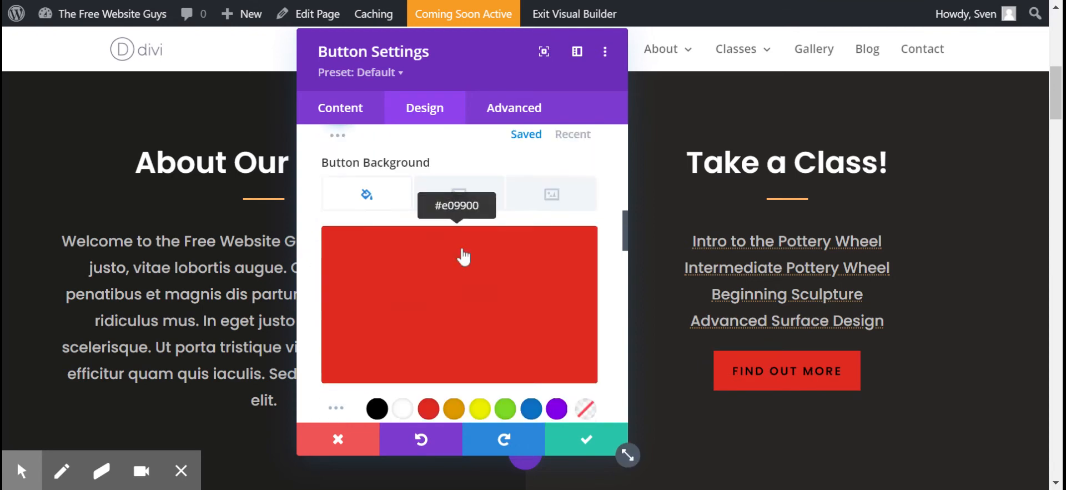
{"action": "scroll", "coordinate": [463, 257], "scroll_direction": "up", "scroll_amount": 3}
{"action": "left_click", "coordinate": [405, 186]}
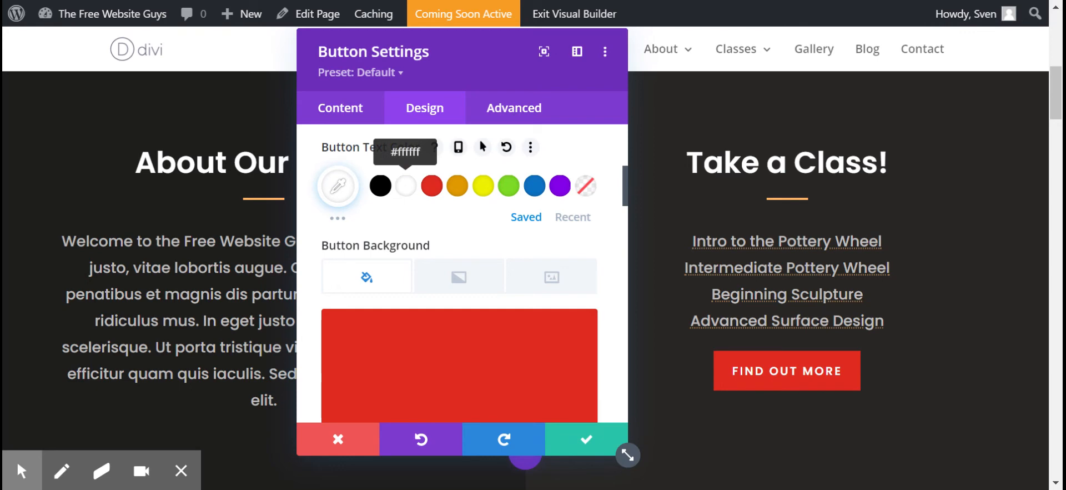
Step: Undo the white text, red border and red background changes, and save the button settings
{"action": "left_click", "coordinate": [418, 441]}
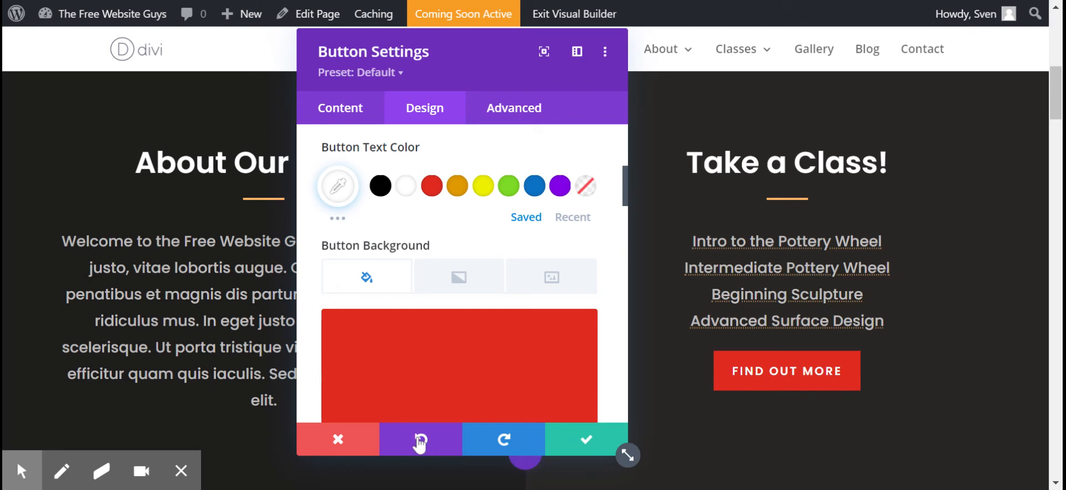
{"action": "left_click", "coordinate": [421, 440]}
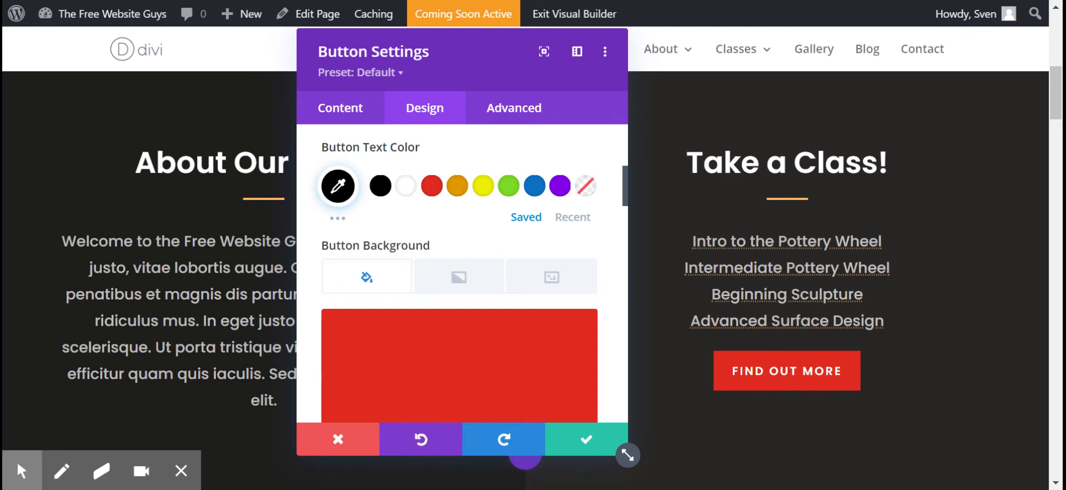
{"action": "left_click", "coordinate": [420, 439]}
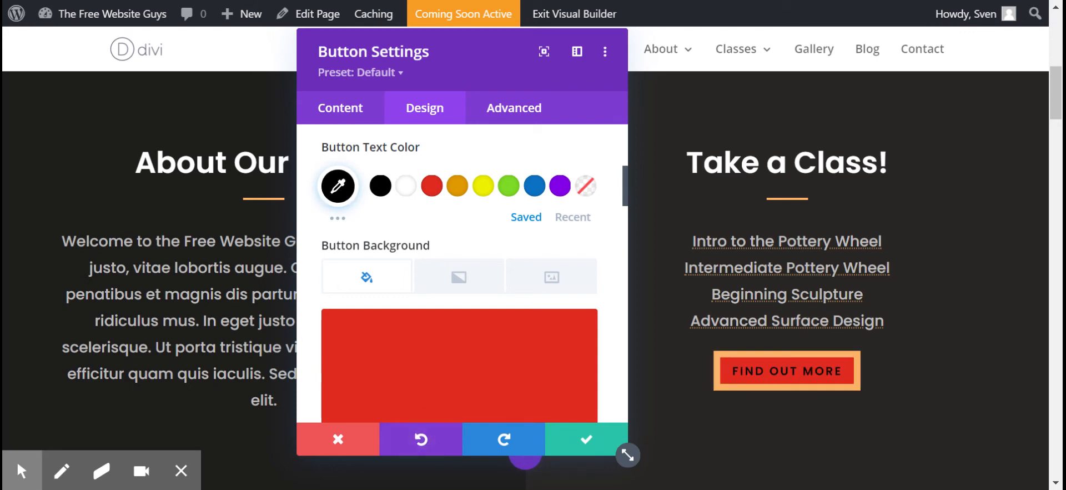
{"action": "left_click", "coordinate": [427, 443]}
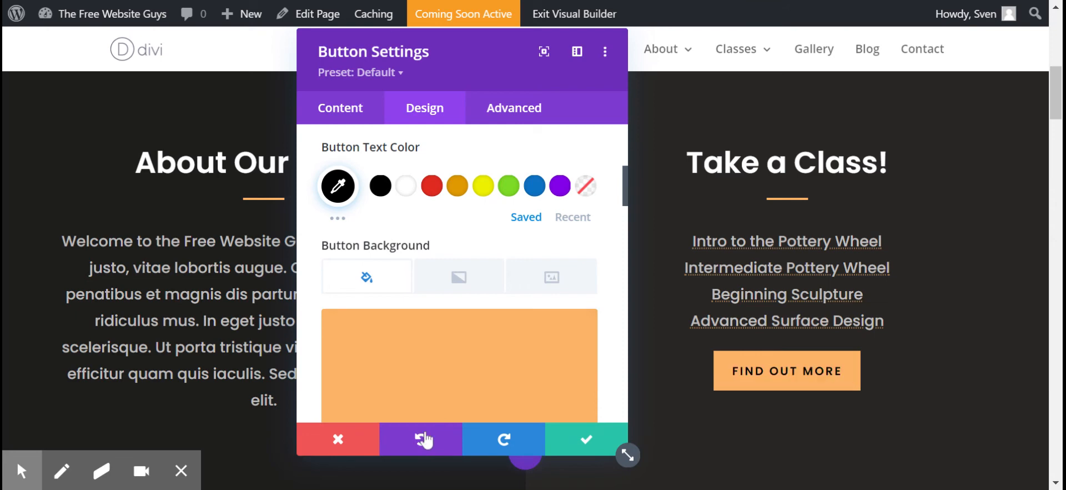
{"action": "left_click", "coordinate": [586, 439]}
Step: Set the background color of the row's first column, behind About Our Studio, to orange (#e09900)
{"action": "mouse_move", "coordinate": [576, 368]}
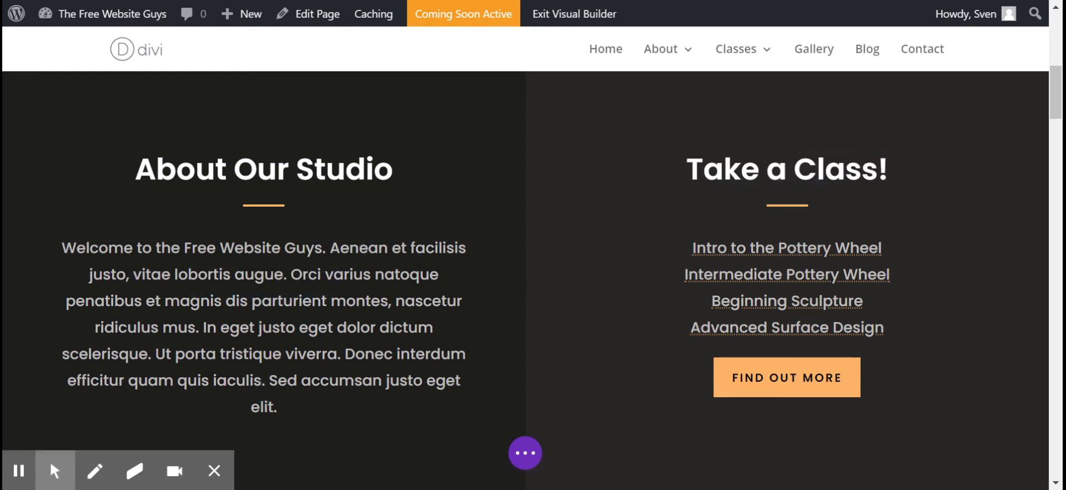
{"action": "scroll", "coordinate": [224, 185], "scroll_direction": "up", "scroll_amount": 2}
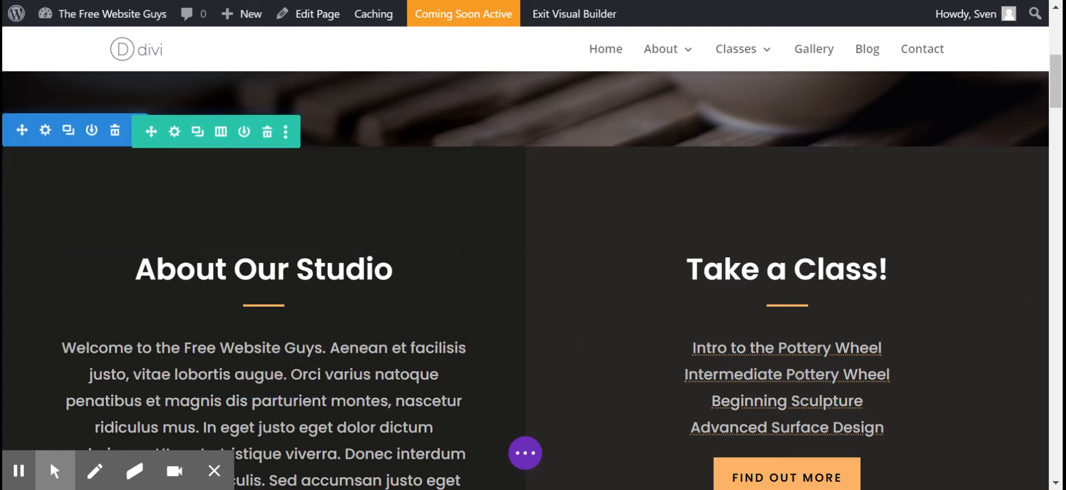
{"action": "left_click", "coordinate": [176, 132]}
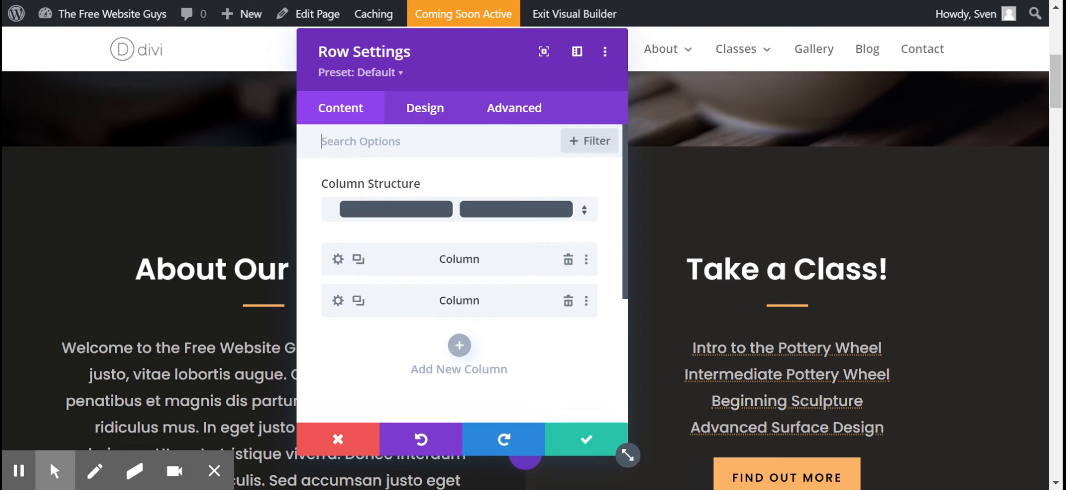
{"action": "left_click", "coordinate": [338, 258]}
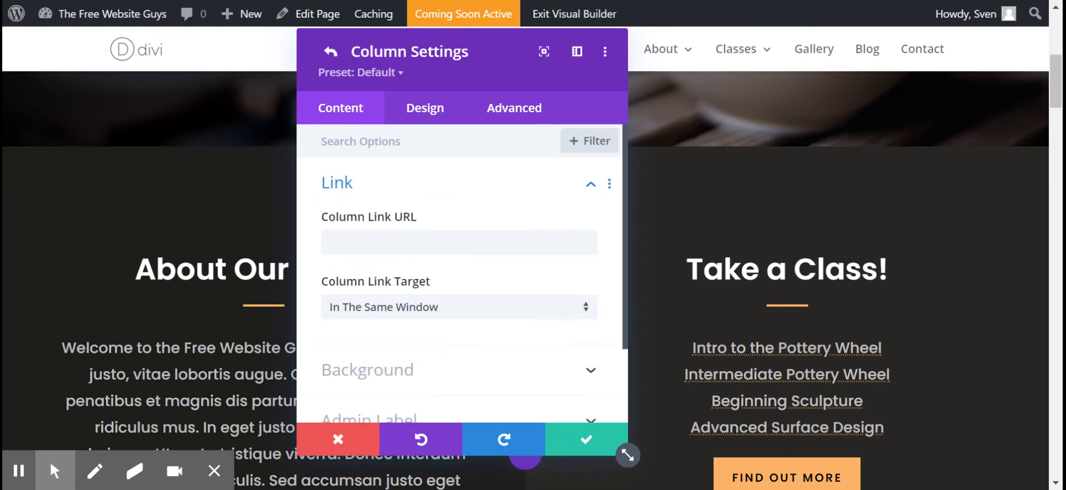
{"action": "scroll", "coordinate": [459, 272], "scroll_direction": "down", "scroll_amount": 2}
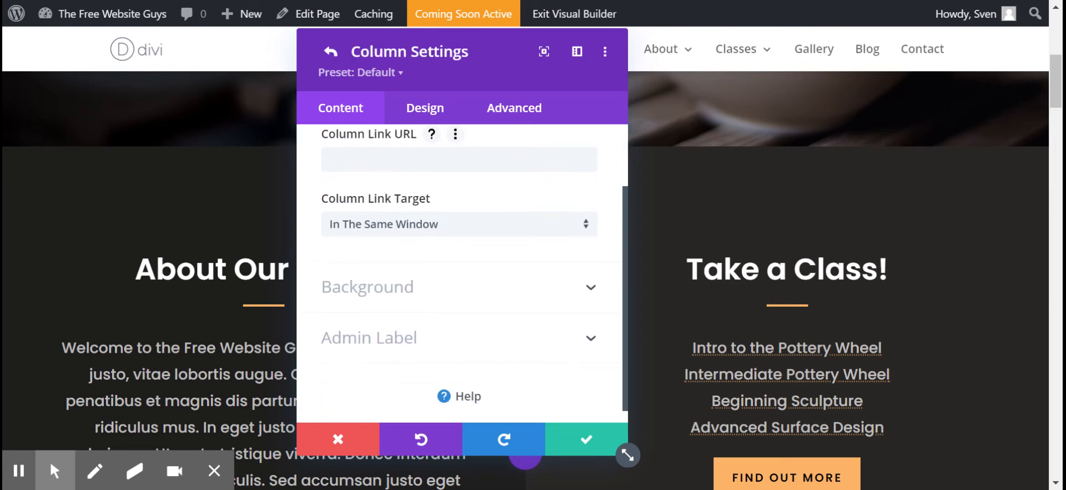
{"action": "left_click", "coordinate": [398, 298]}
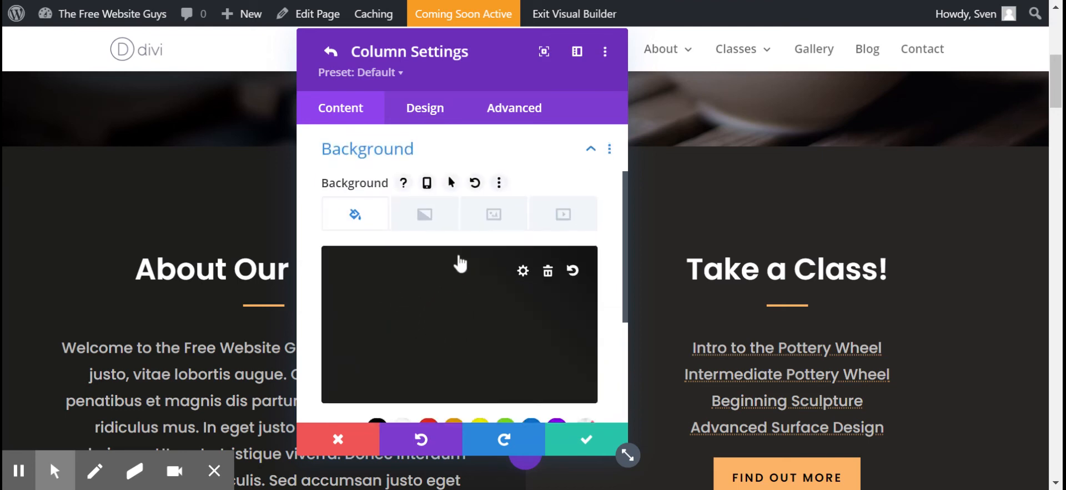
{"action": "scroll", "coordinate": [456, 261], "scroll_direction": "down", "scroll_amount": 2}
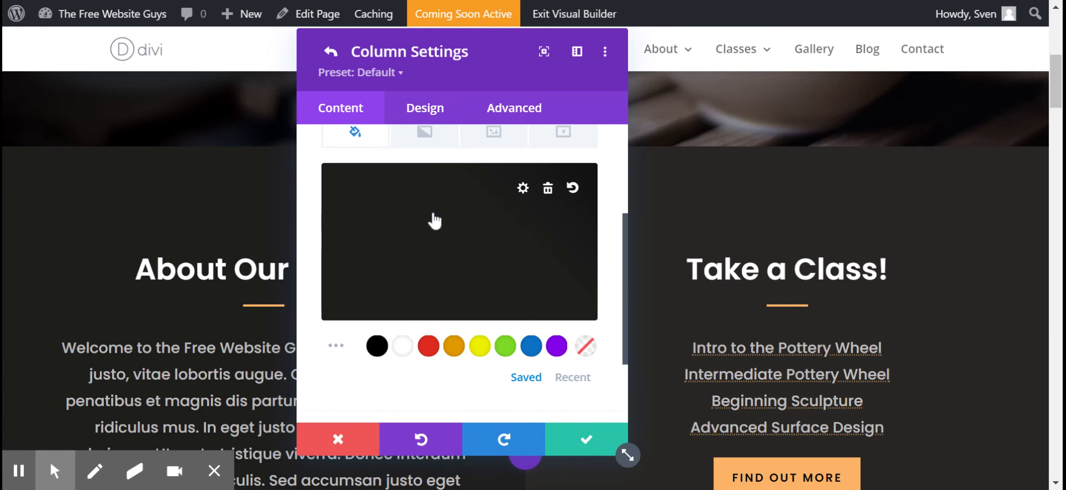
{"action": "left_click", "coordinate": [436, 218]}
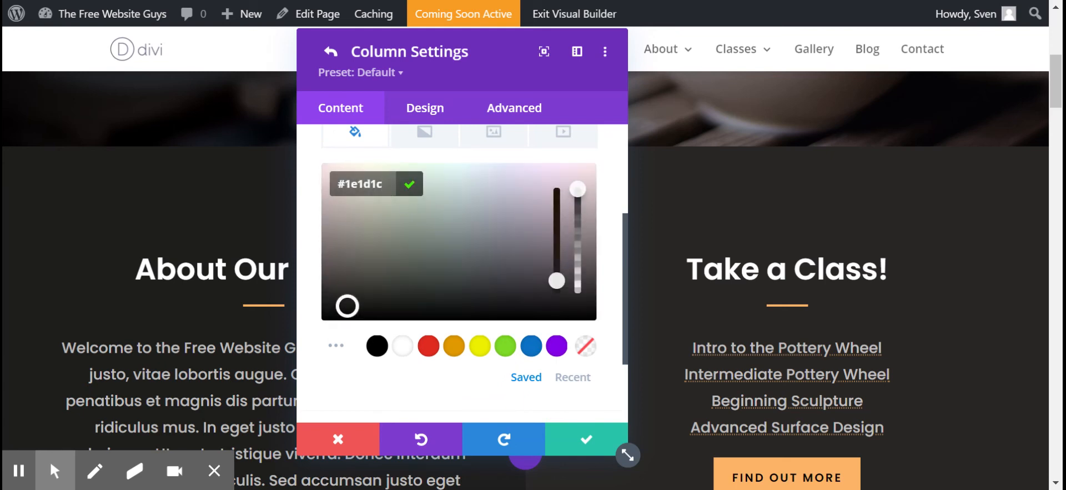
{"action": "left_click", "coordinate": [355, 183]}
{"action": "left_click", "coordinate": [336, 346]}
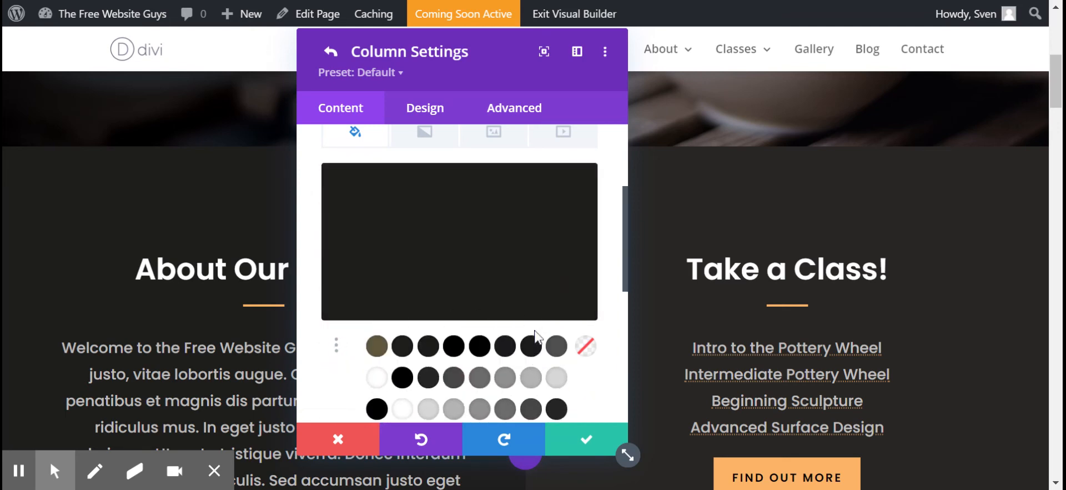
{"action": "scroll", "coordinate": [528, 311], "scroll_direction": "down", "scroll_amount": 5}
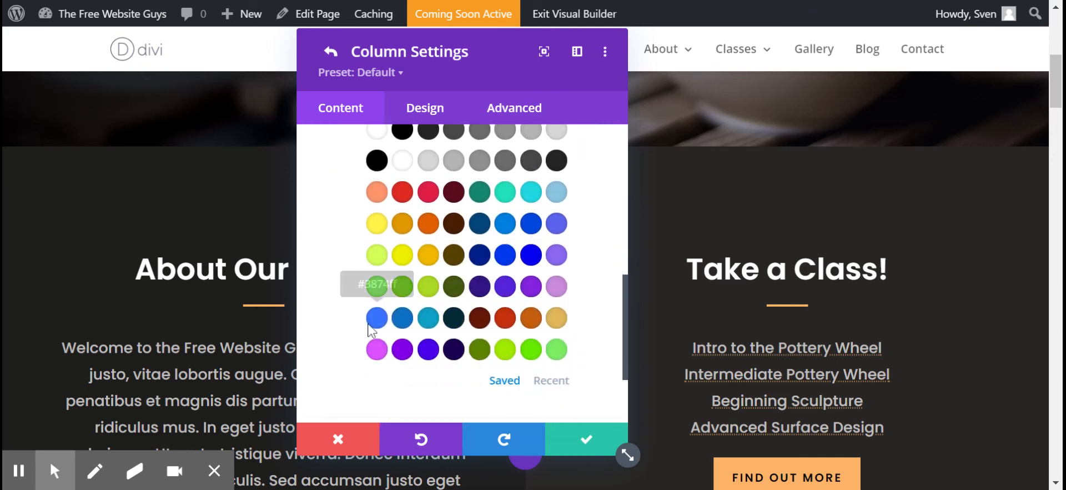
{"action": "scroll", "coordinate": [397, 222], "scroll_direction": "up", "scroll_amount": 2}
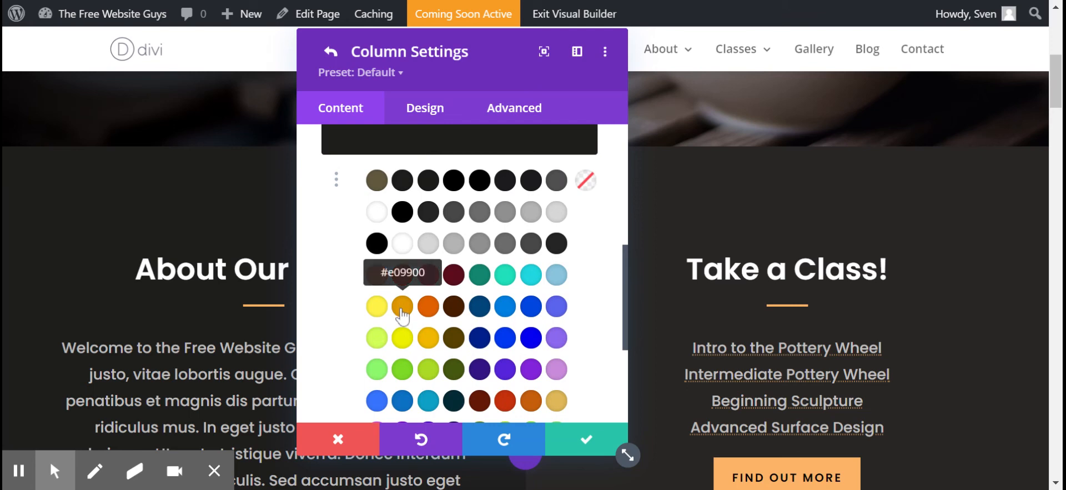
{"action": "left_click", "coordinate": [402, 315]}
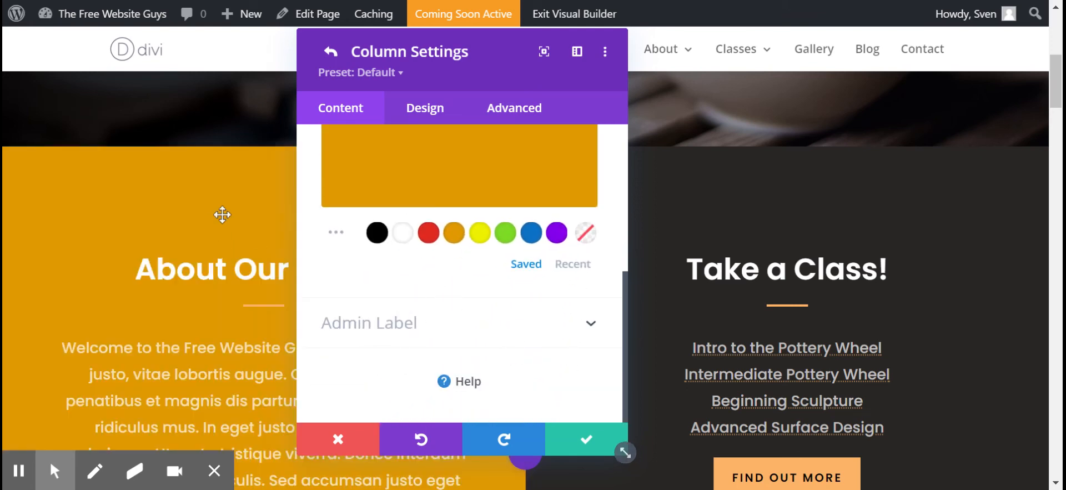
Step: Review the orange About Our Studio column on the page, and save the column settings and the row settings
{"action": "scroll", "coordinate": [235, 269], "scroll_direction": "down", "scroll_amount": 5}
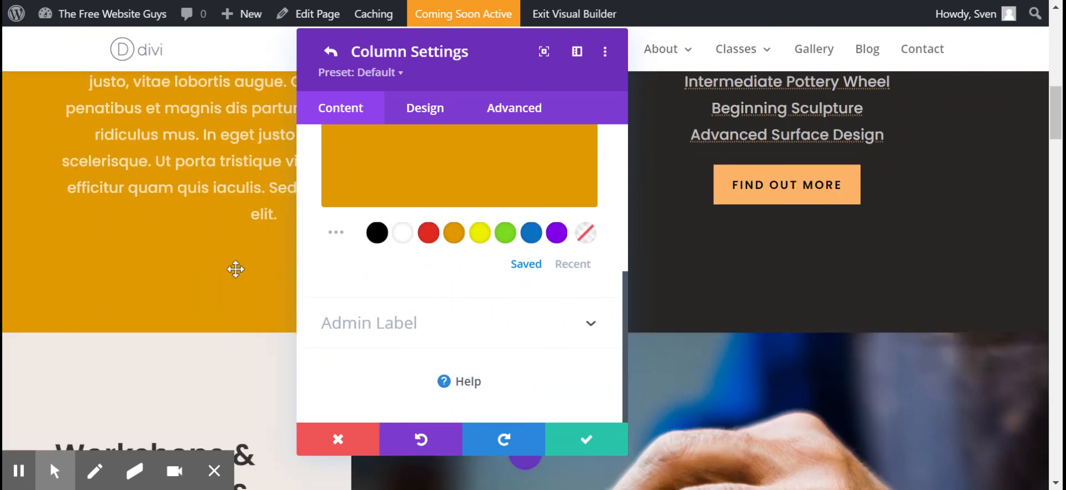
{"action": "scroll", "coordinate": [236, 269], "scroll_direction": "up", "scroll_amount": 3}
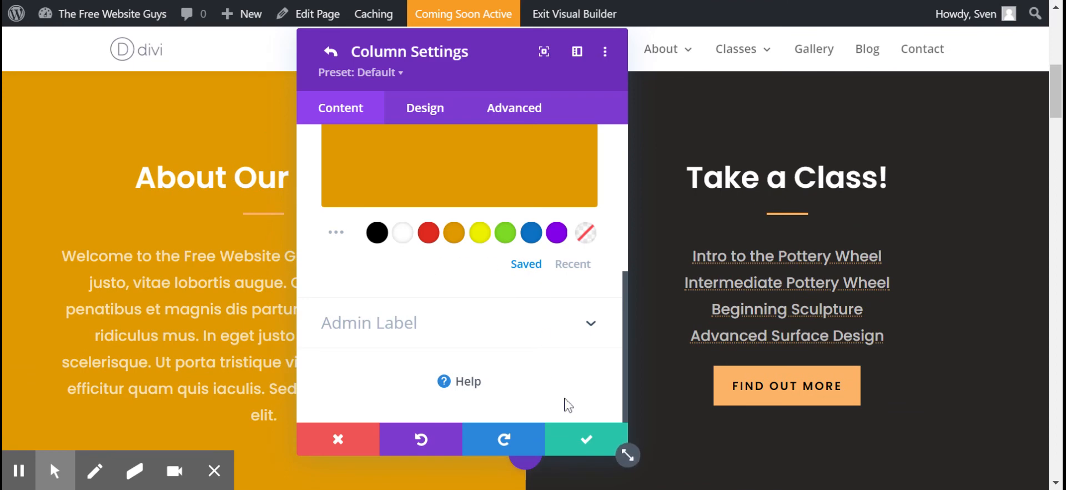
{"action": "left_click", "coordinate": [582, 448]}
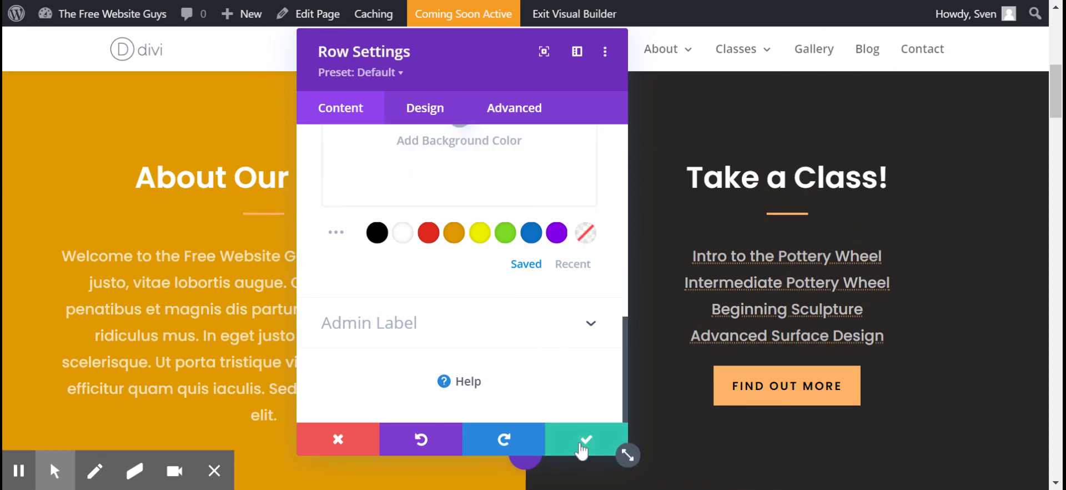
{"action": "left_click", "coordinate": [582, 448]}
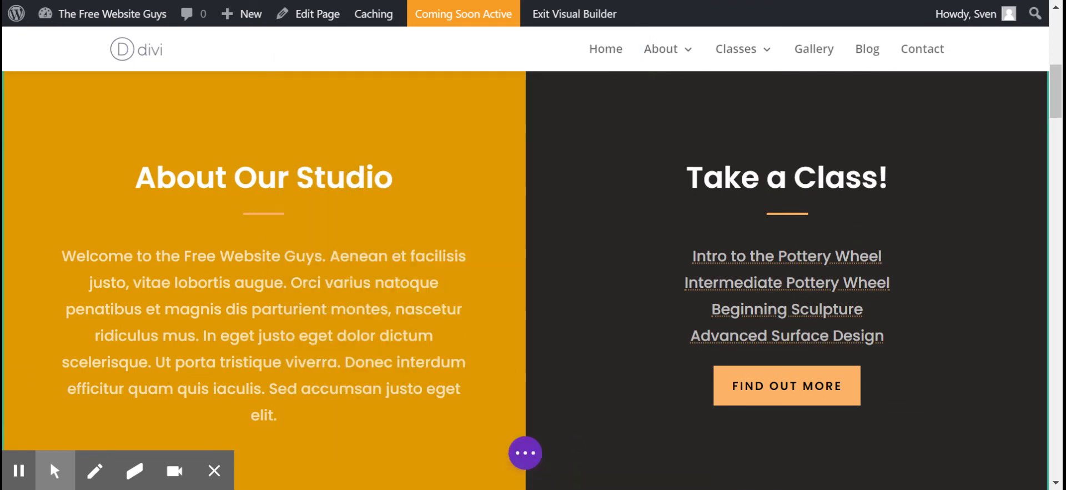
{"action": "left_click", "coordinate": [22, 479]}
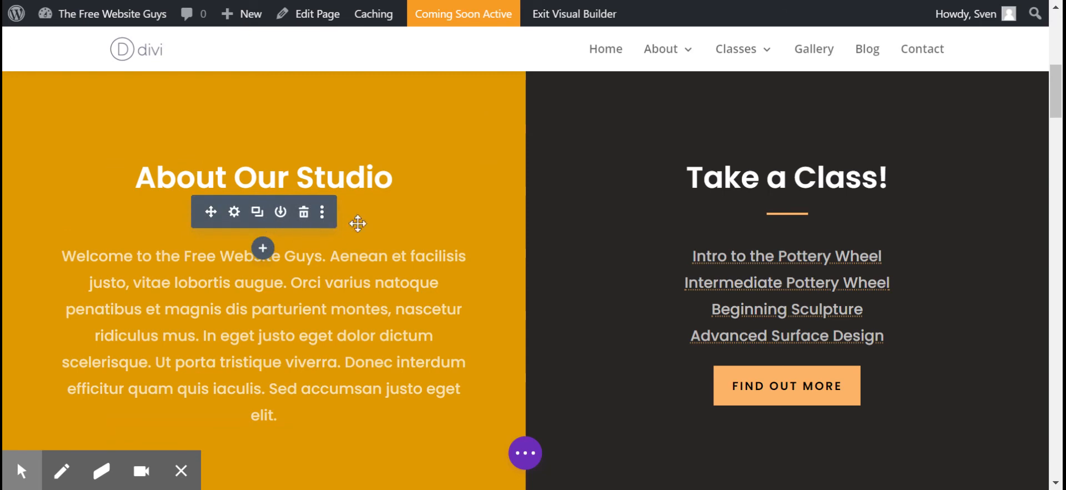
Step: Set the line color of the divider under the About Our Studio heading to white (#ffffff) and save the divider settings
{"action": "left_click", "coordinate": [236, 214]}
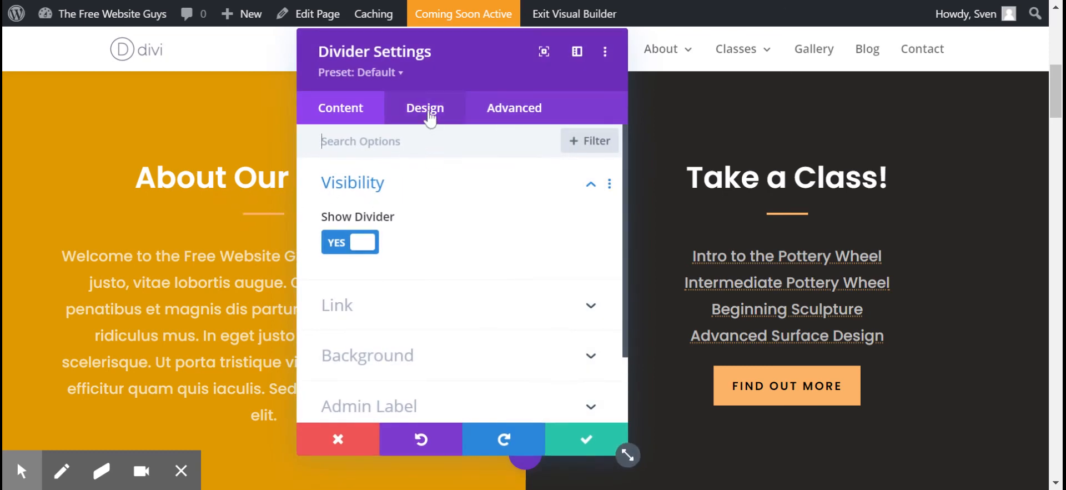
{"action": "left_click", "coordinate": [429, 118]}
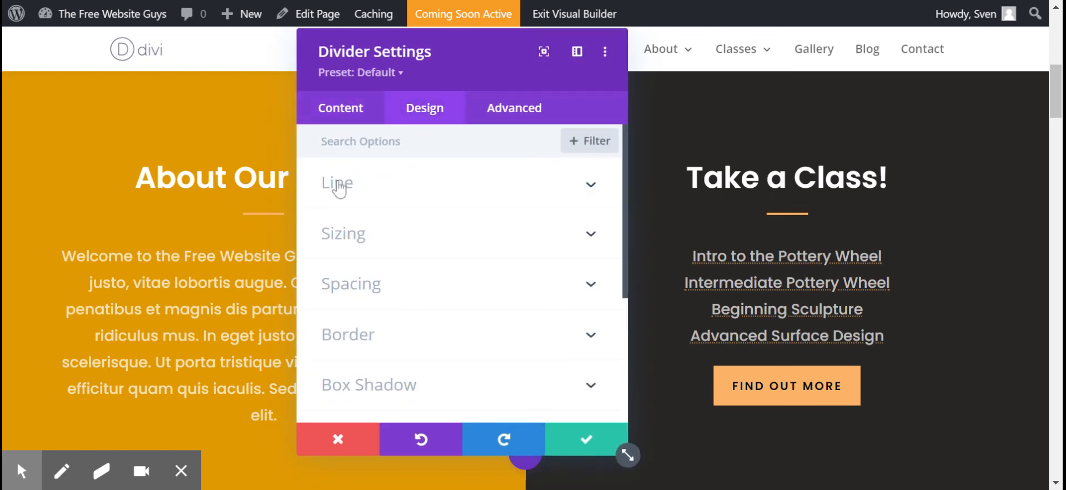
{"action": "left_click", "coordinate": [338, 182]}
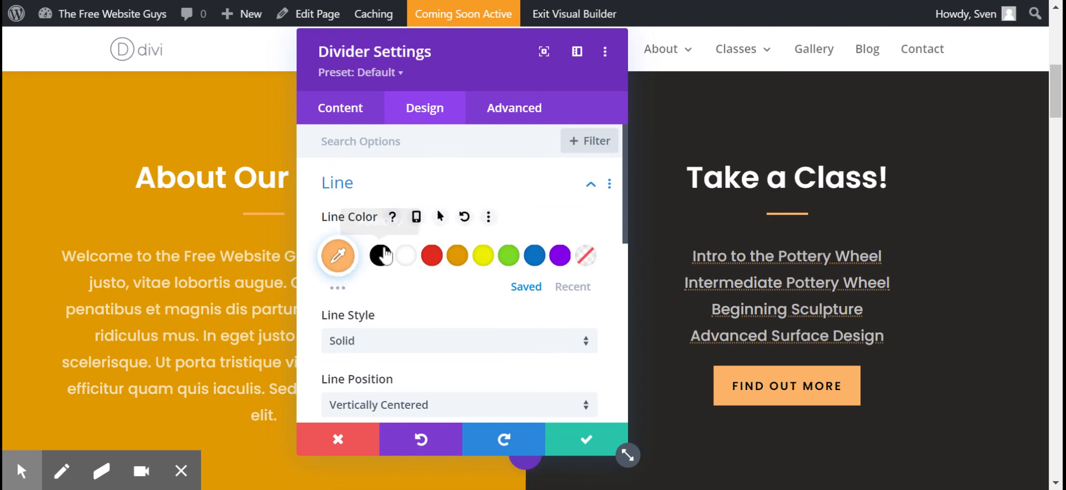
{"action": "left_click", "coordinate": [408, 264]}
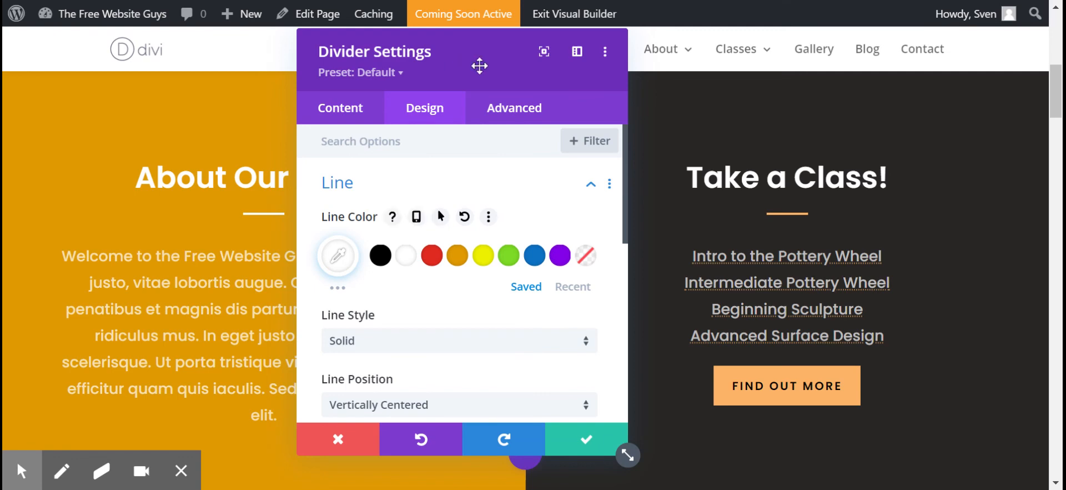
{"action": "left_click_drag", "start_coordinate": [478, 64], "coordinate": [656, 63]}
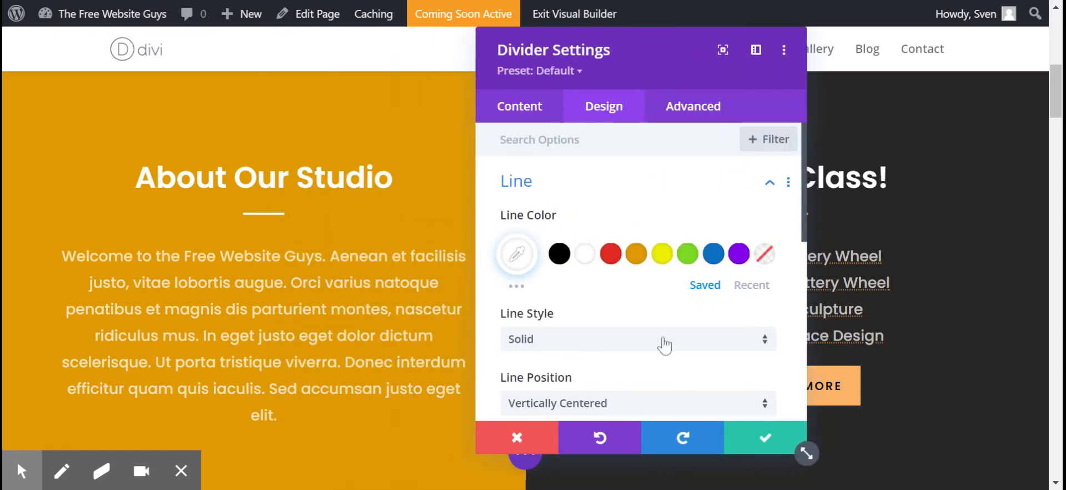
{"action": "left_click", "coordinate": [767, 442]}
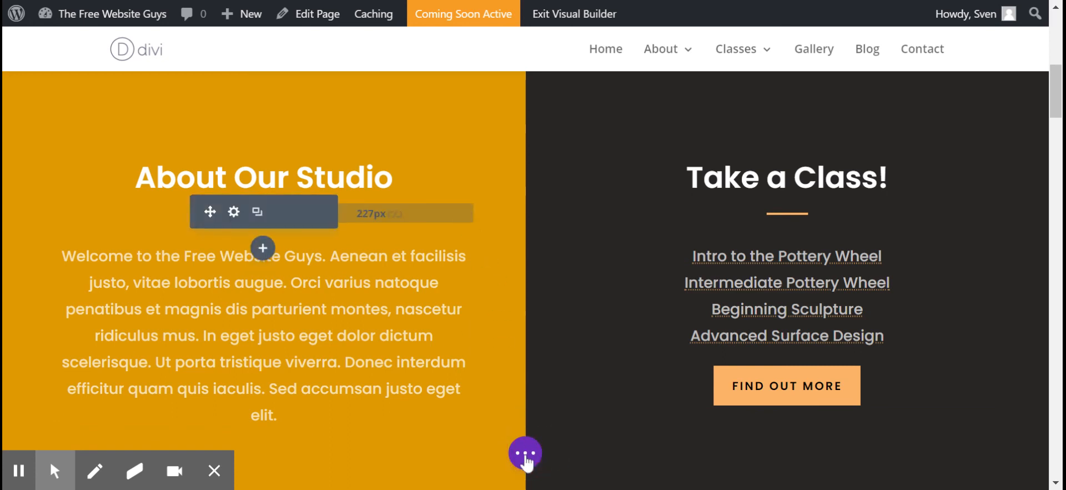
Step: Save the home page and review its About Our Studio section outside the visual builder
{"action": "left_click", "coordinate": [525, 460]}
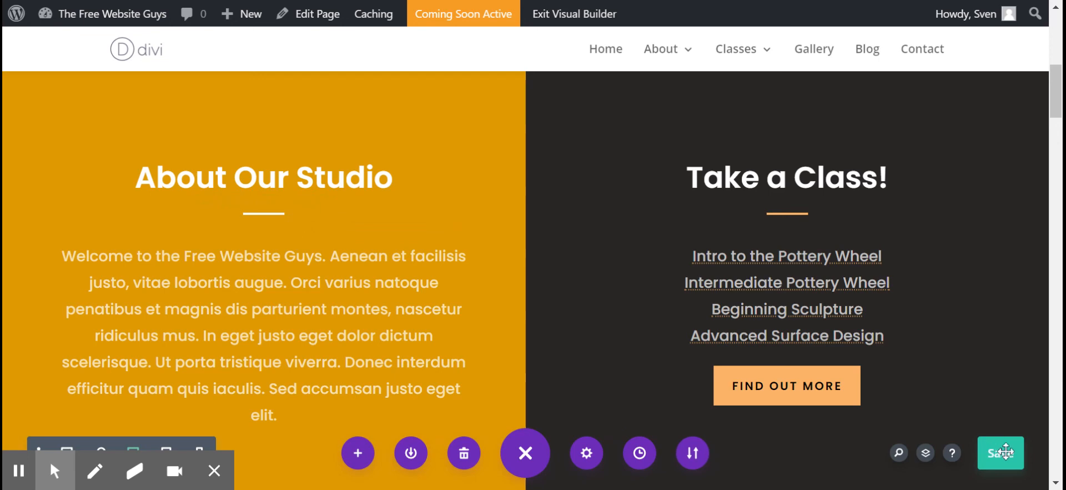
{"action": "left_click", "coordinate": [1006, 457]}
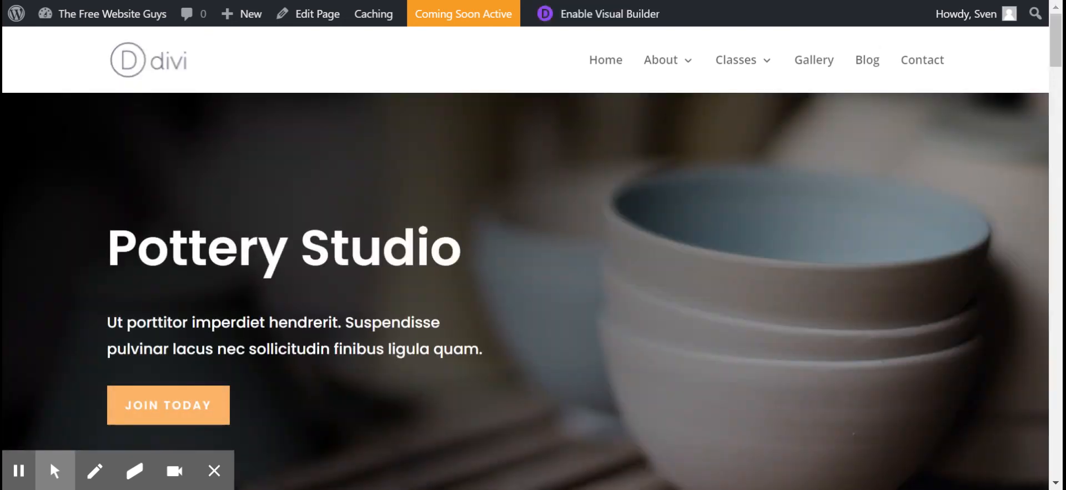
{"action": "scroll", "coordinate": [757, 190], "scroll_direction": "down", "scroll_amount": 8}
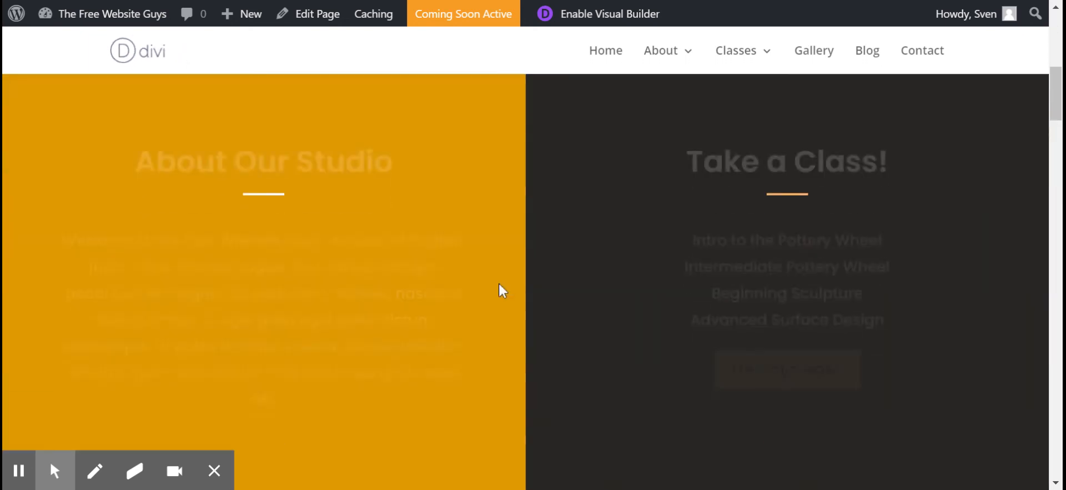